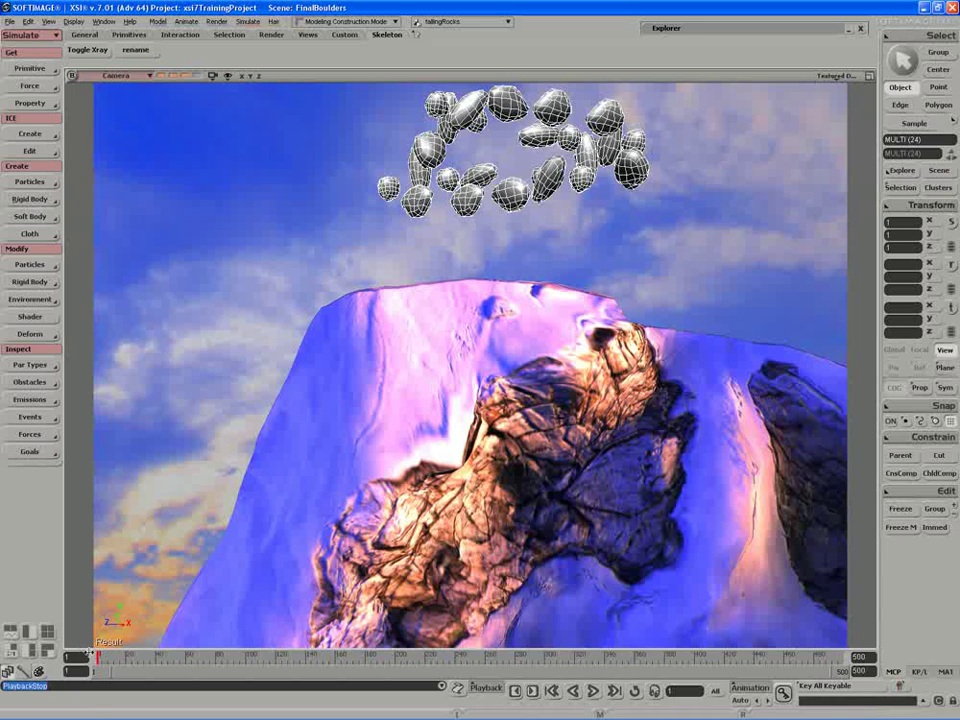
# - Open the shared Rigid Body Properties of the selected boulders and move the dialog clear of them
pyautogui.press('s')
pyautogui.moveTo(289, 572); pyautogui.dragTo(262, 478)
pyautogui.moveTo(262, 478); pyautogui.dragTo(548, 421, button='middle')
pyautogui.moveTo(453, 382); pyautogui.dragTo(466, 511)
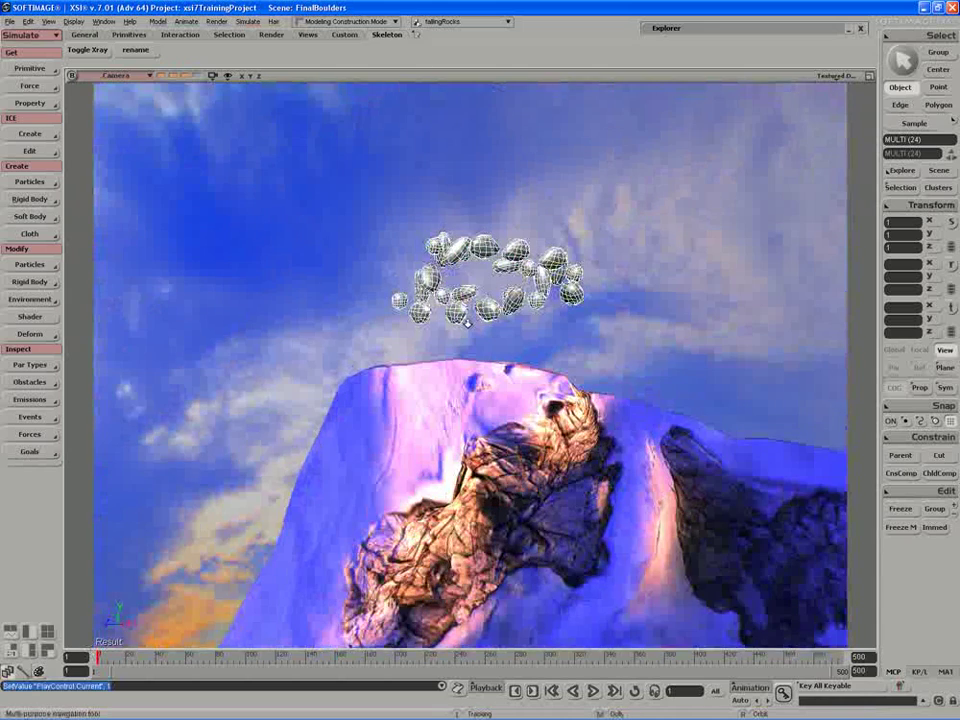
pyautogui.moveTo(466, 320); pyautogui.dragTo(347, 300, button='middle')
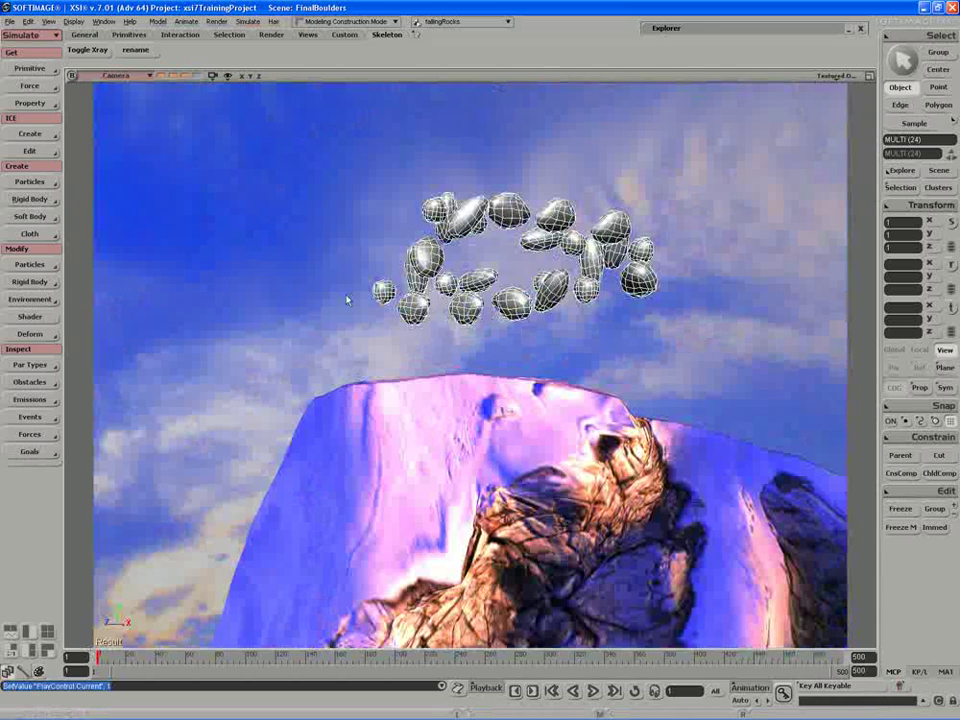
pyautogui.click(900, 187)
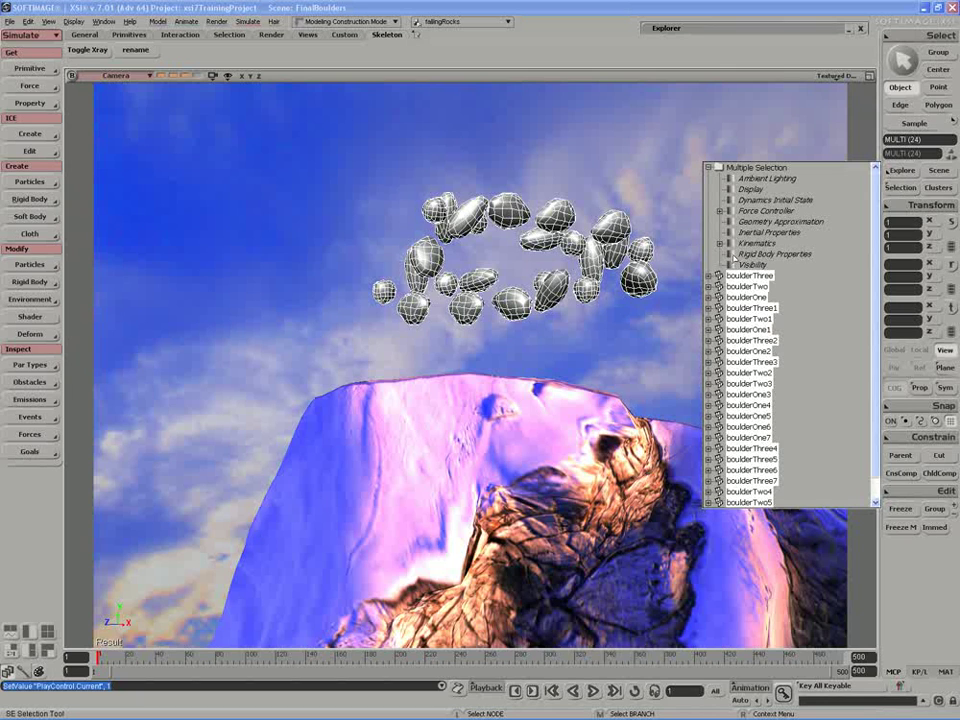
pyautogui.click(736, 255)
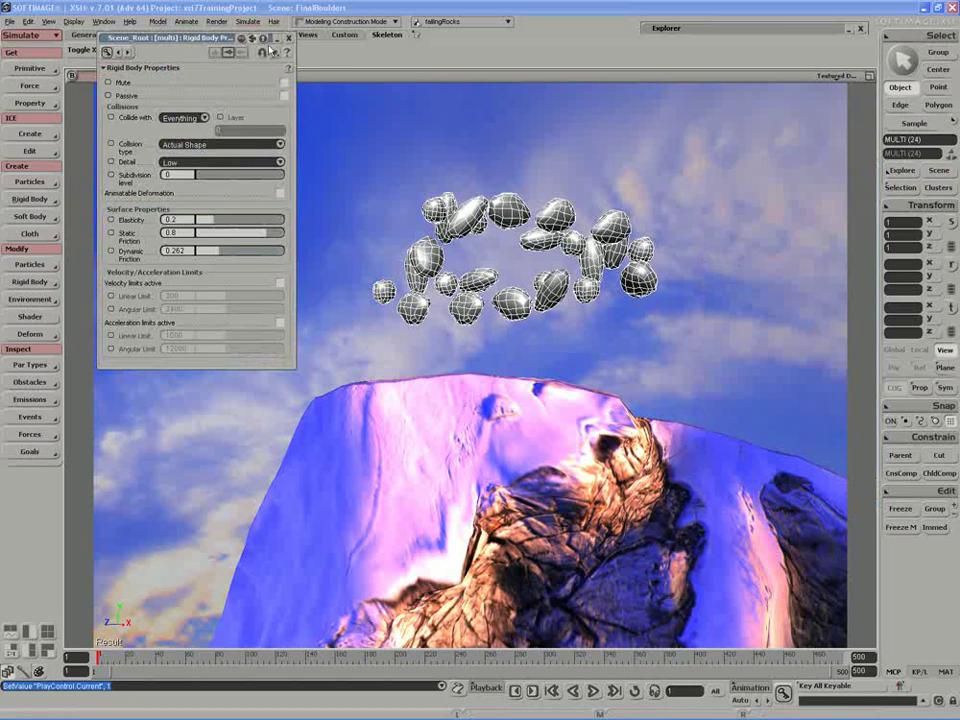
pyautogui.moveTo(188, 36); pyautogui.dragTo(147, 29)
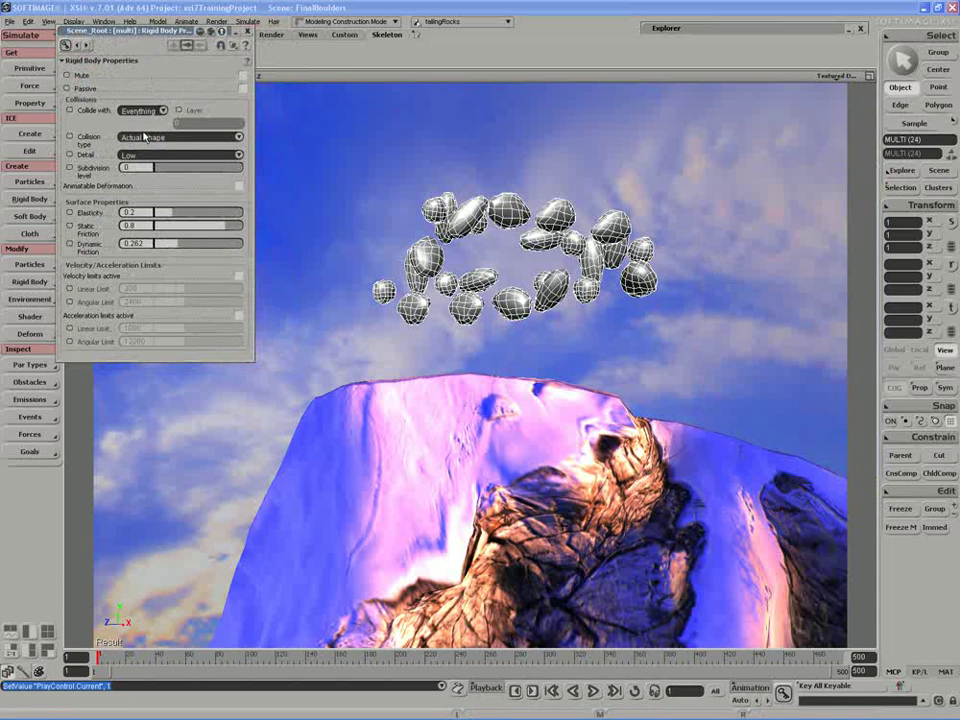
# - Try Convex Hull and Bounding Capsule as the collision type of the selected boulders
pyautogui.click(148, 140)
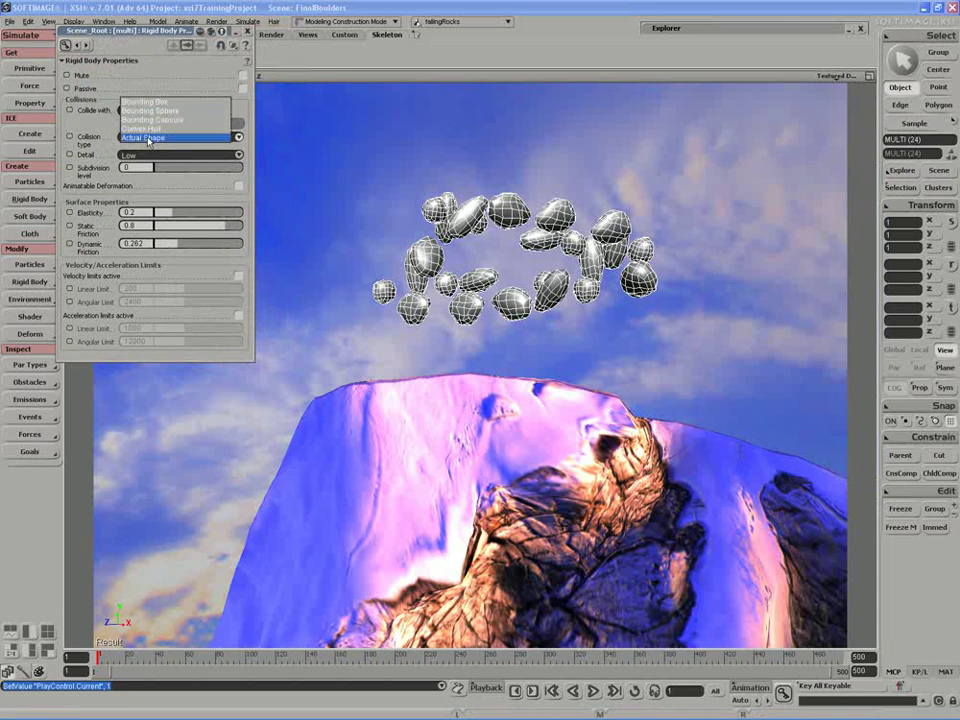
pyautogui.click(150, 123)
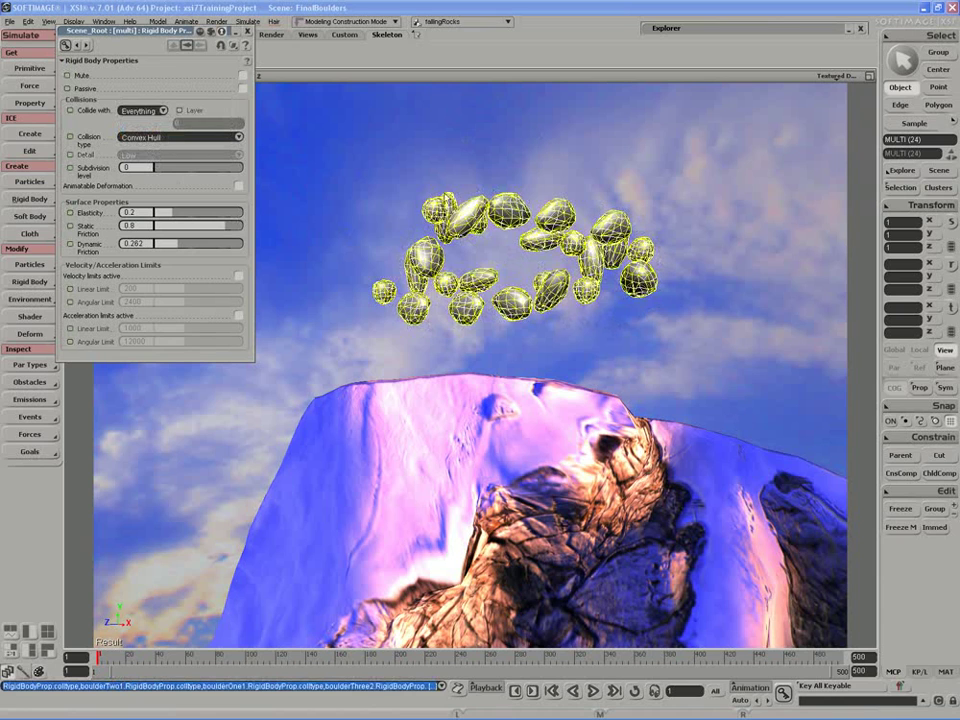
pyautogui.click(133, 134)
pyautogui.click(147, 137)
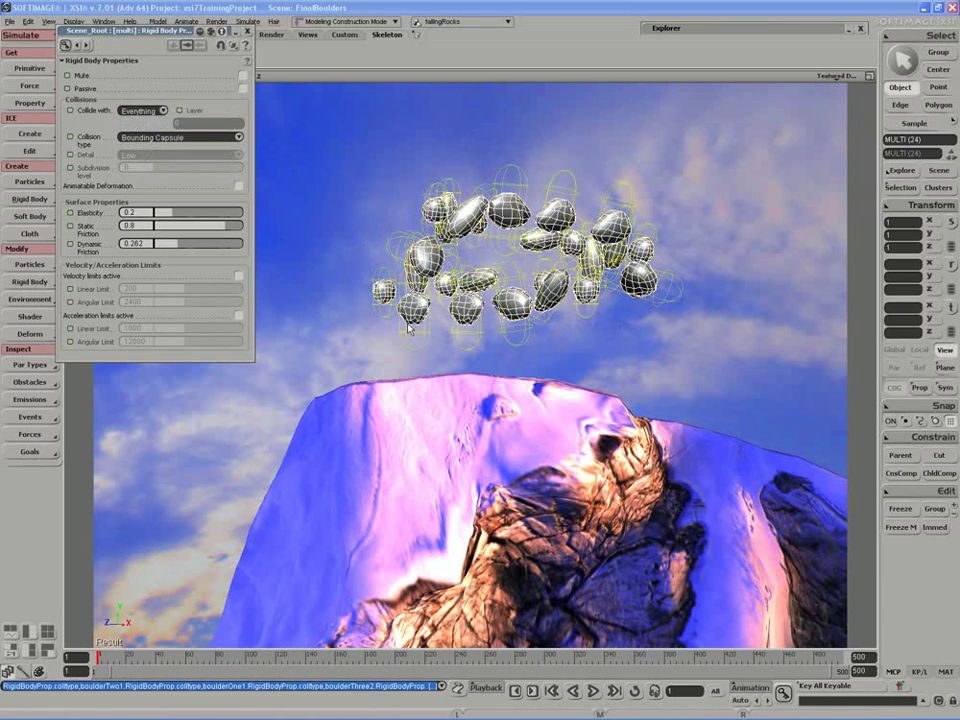
# - Step frame by frame through the start of the simulation to examine how the bounding capsules collide
pyautogui.press('s')
pyautogui.scroll(3, 408, 340)
pyautogui.scroll(2, 408, 340)
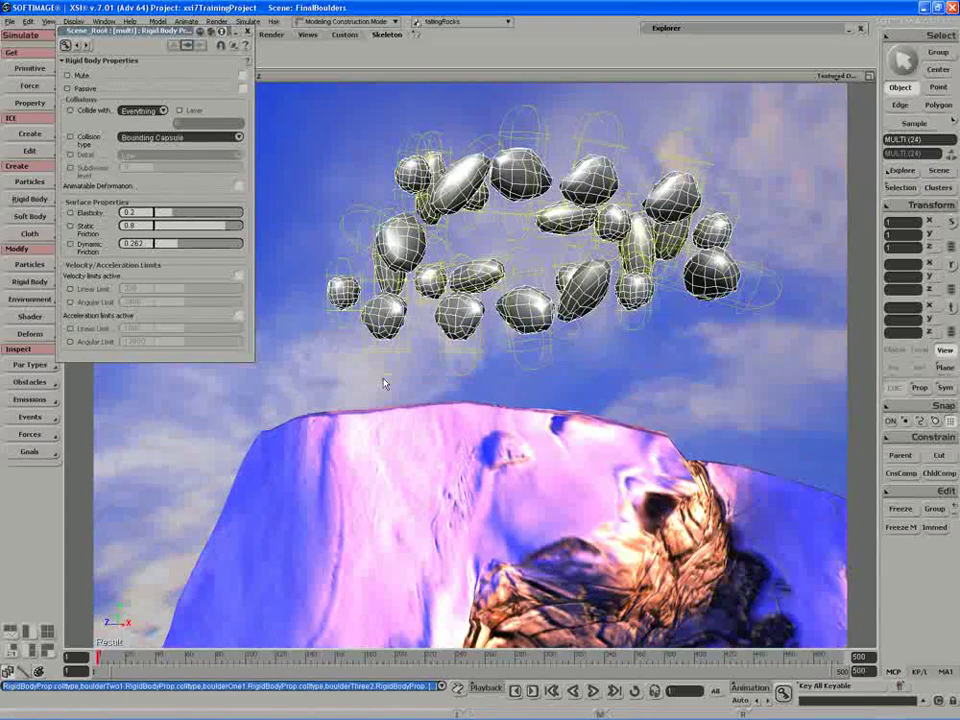
pyautogui.press('.')
pyautogui.press('.')
pyautogui.press('.')
pyautogui.press('.')
pyautogui.press('.')
pyautogui.press('.')
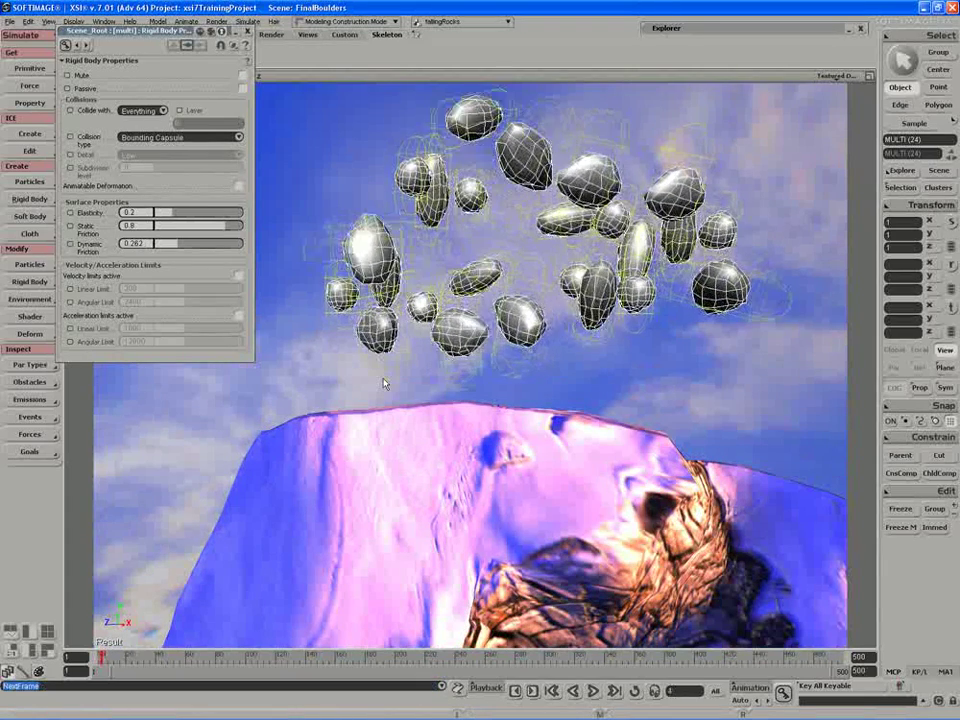
pyautogui.press('Right')
pyautogui.press('Right')
pyautogui.press('Right')
# - Play the bounding-capsule simulation as the boulders fall past the cliff, stop it, and return to frame 1
pyautogui.press('Up')
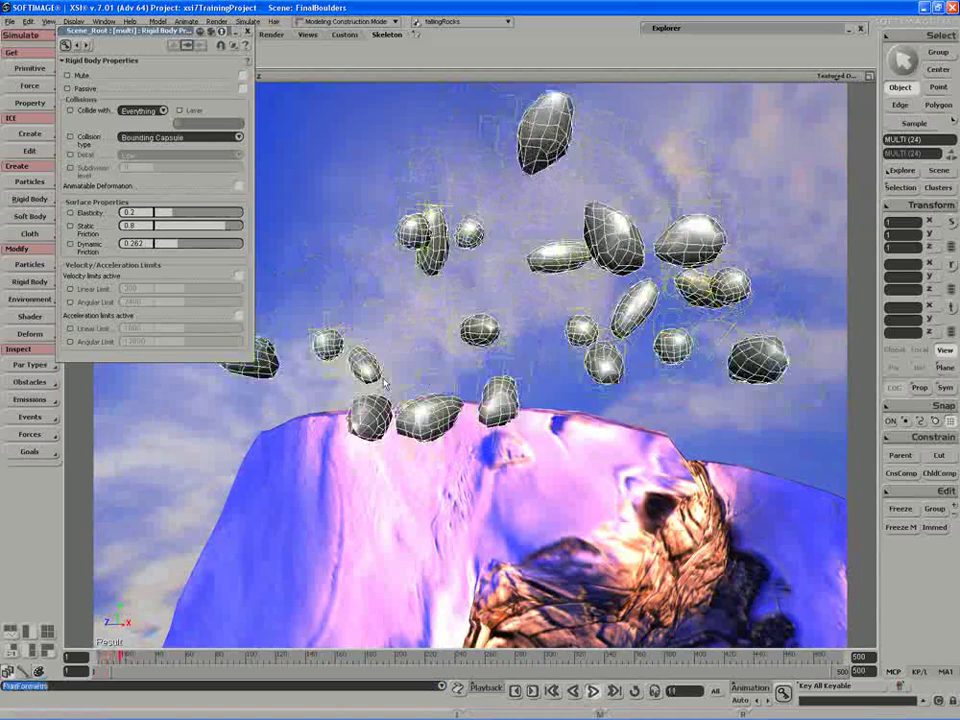
pyautogui.press('Up')
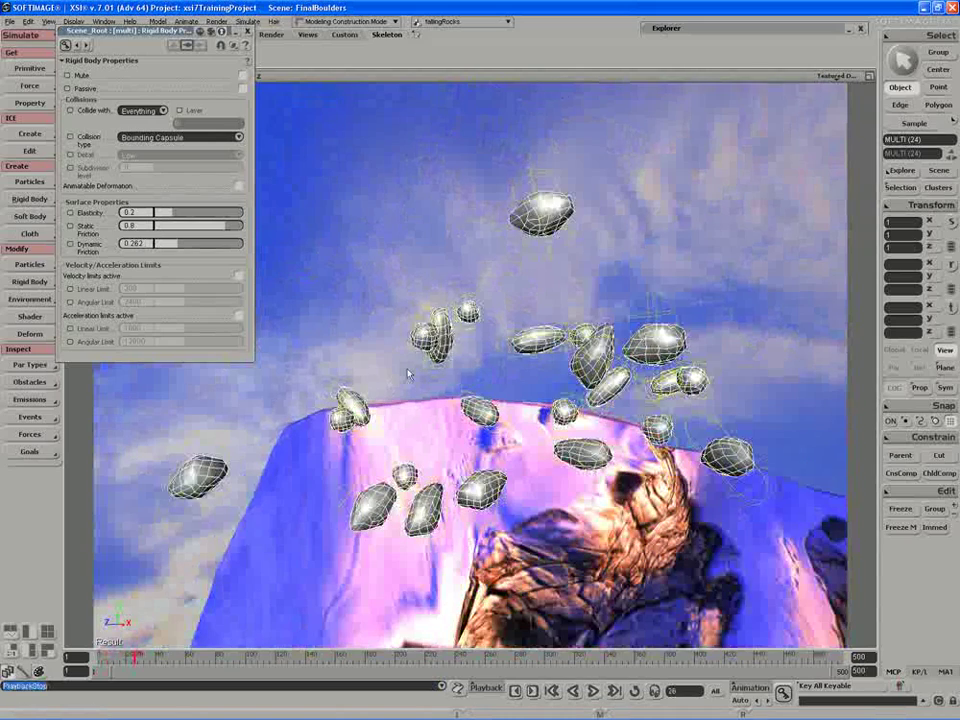
pyautogui.scroll(-3, 411, 374)
pyautogui.press('Up')
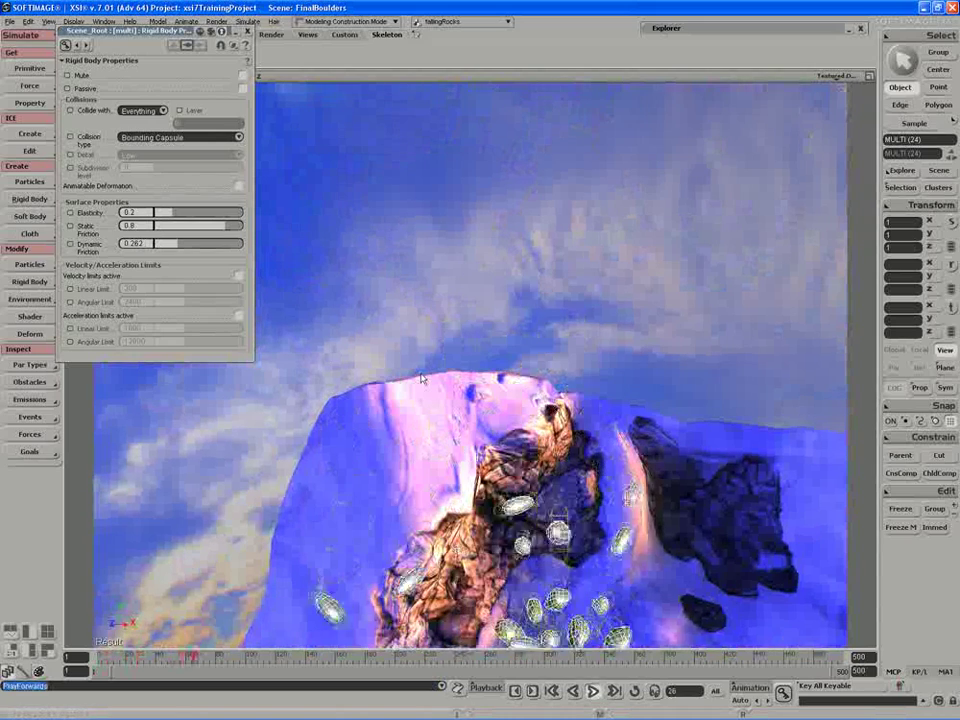
pyautogui.press('Up')
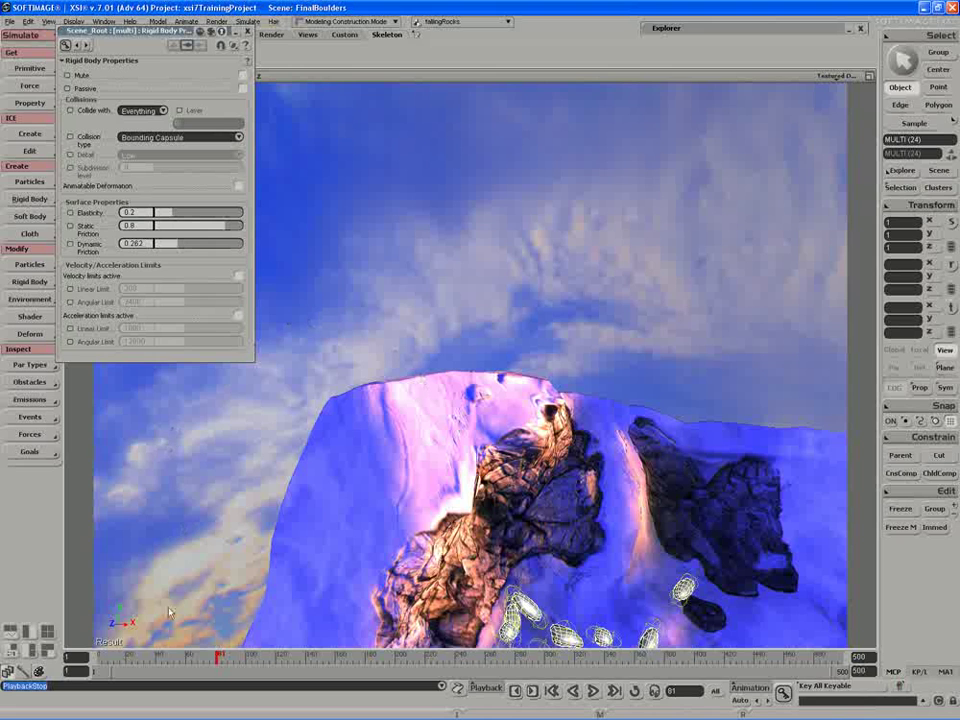
pyautogui.hotkey('shift', ',')
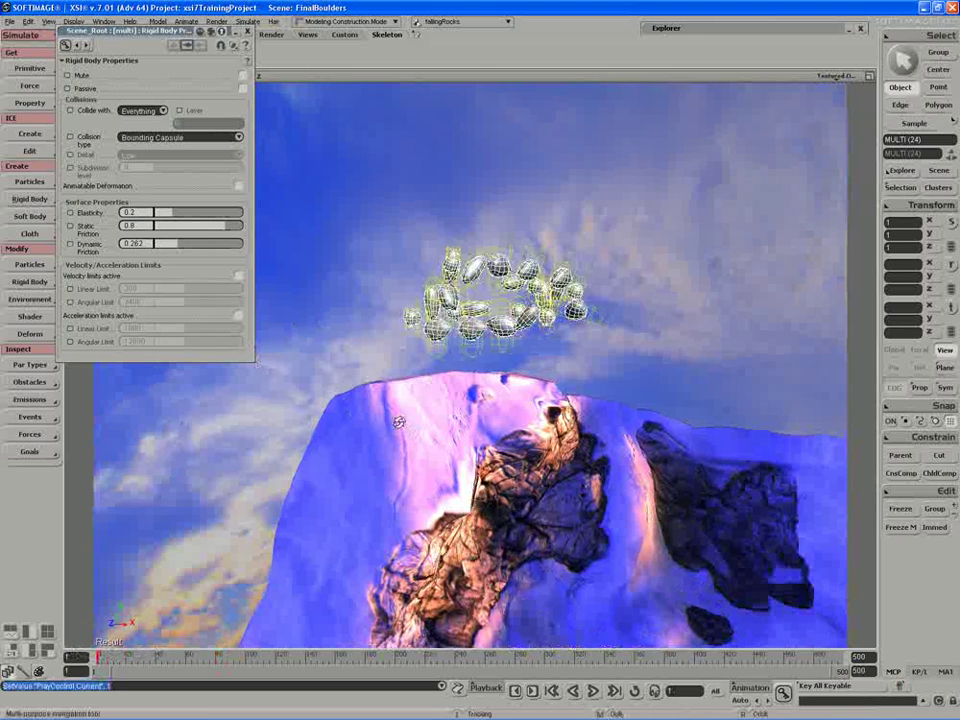
# - Switch the boulders' collision type to Convex Hull and play the start of the simulation
pyautogui.moveTo(399, 423); pyautogui.dragTo(291, 482, button='middle')
pyautogui.moveTo(291, 482); pyautogui.dragTo(270, 575)
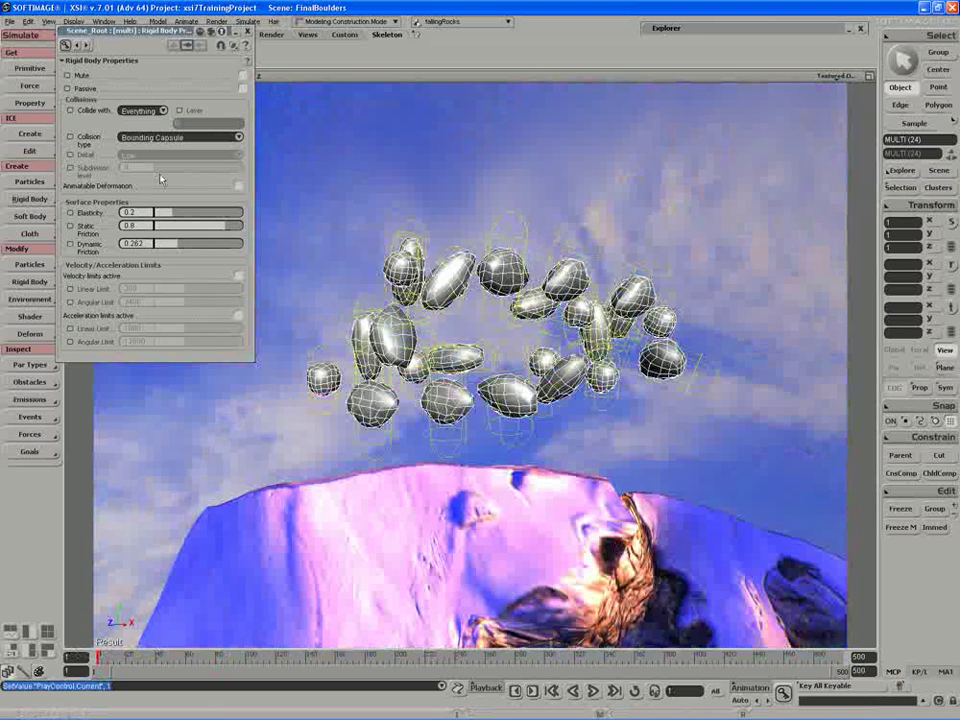
pyautogui.click(180, 137)
pyautogui.click(150, 149)
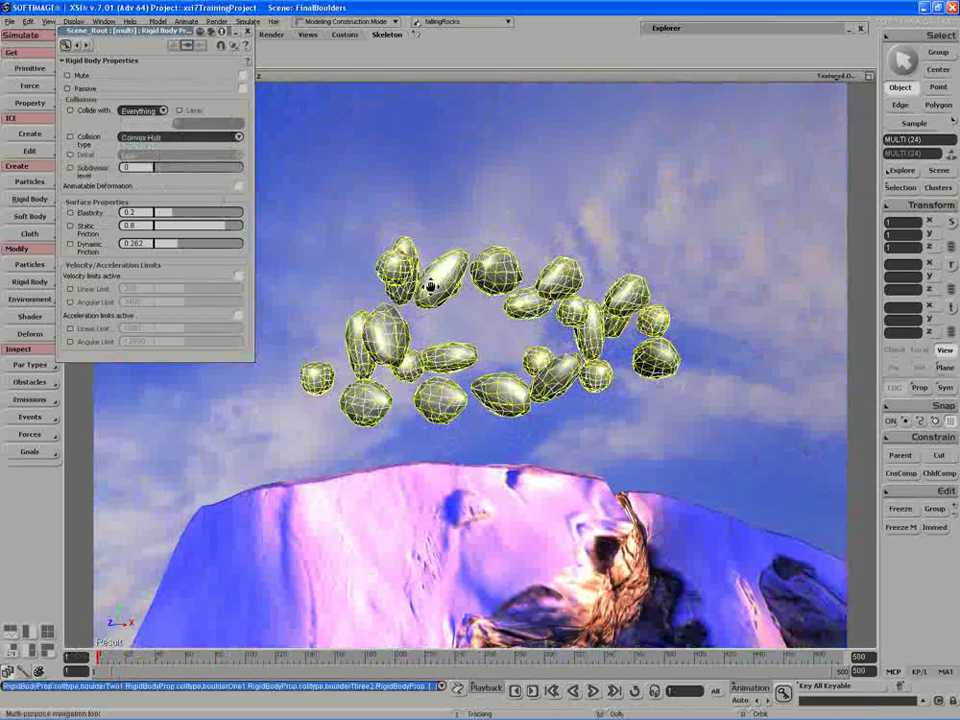
pyautogui.moveTo(430, 285)
pyautogui.mouseDown(button='right')
pyautogui.moveTo(412, 275)
pyautogui.moveTo(414, 284)
pyautogui.mouseUp(button='right')
pyautogui.press('Up')
pyautogui.press('Up')
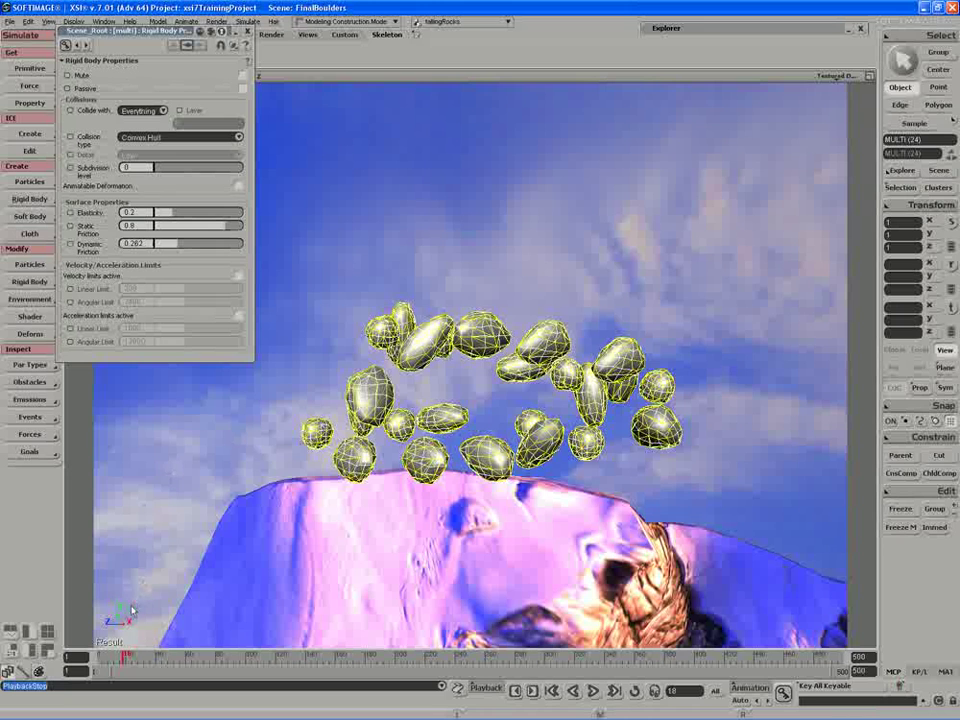
# - Try the Bounding Box collision type on the boulders, play the simulation briefly, and return to frame 1
pyautogui.click(180, 137)
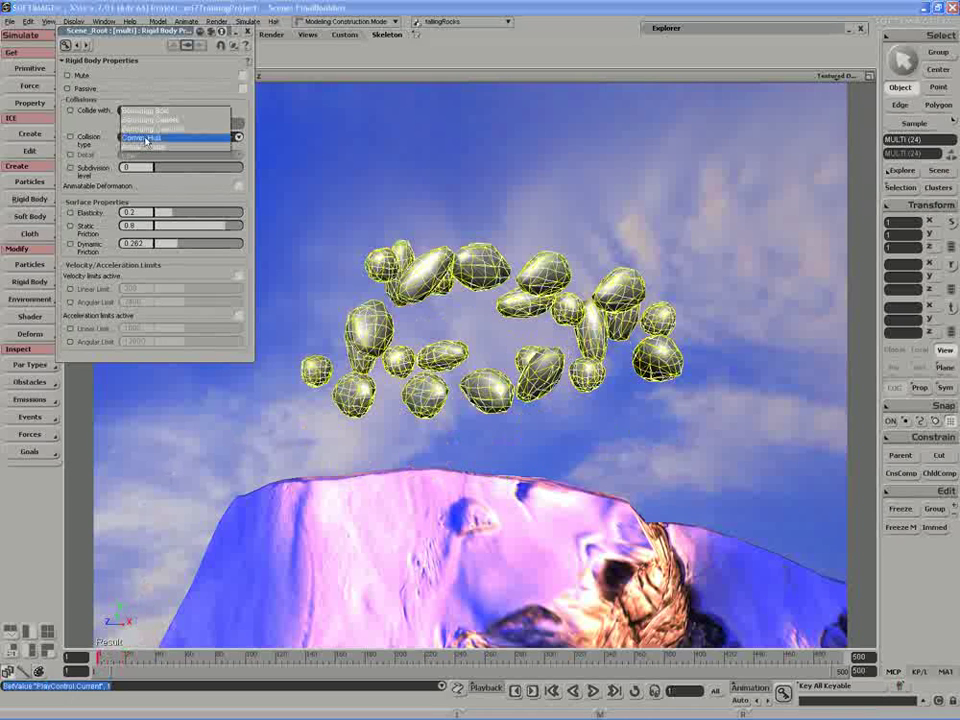
pyautogui.click(165, 109)
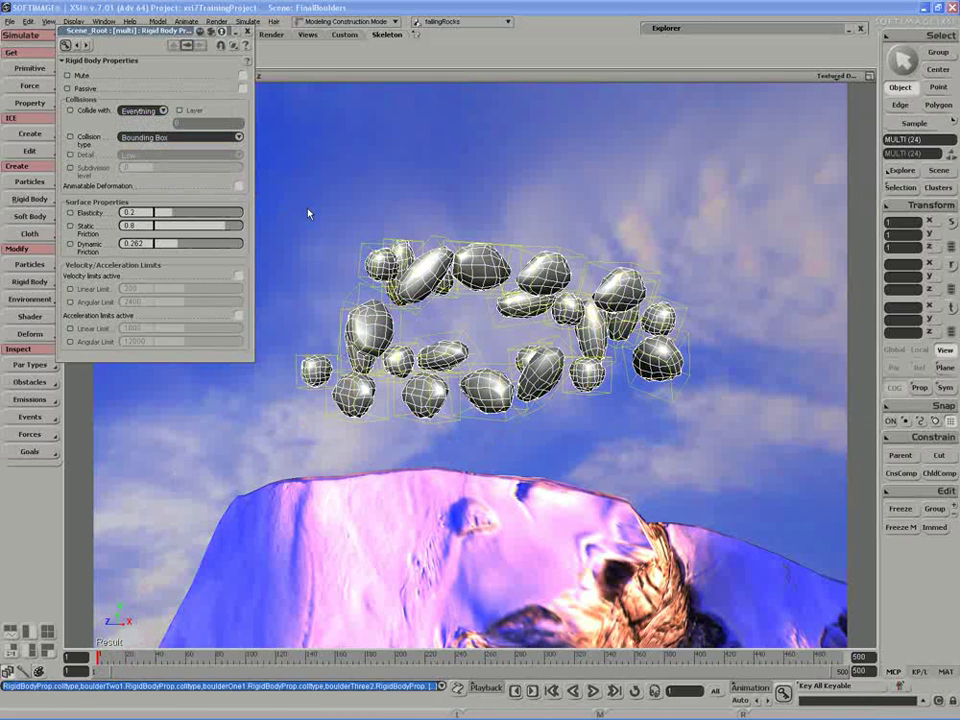
pyautogui.click(592, 691)
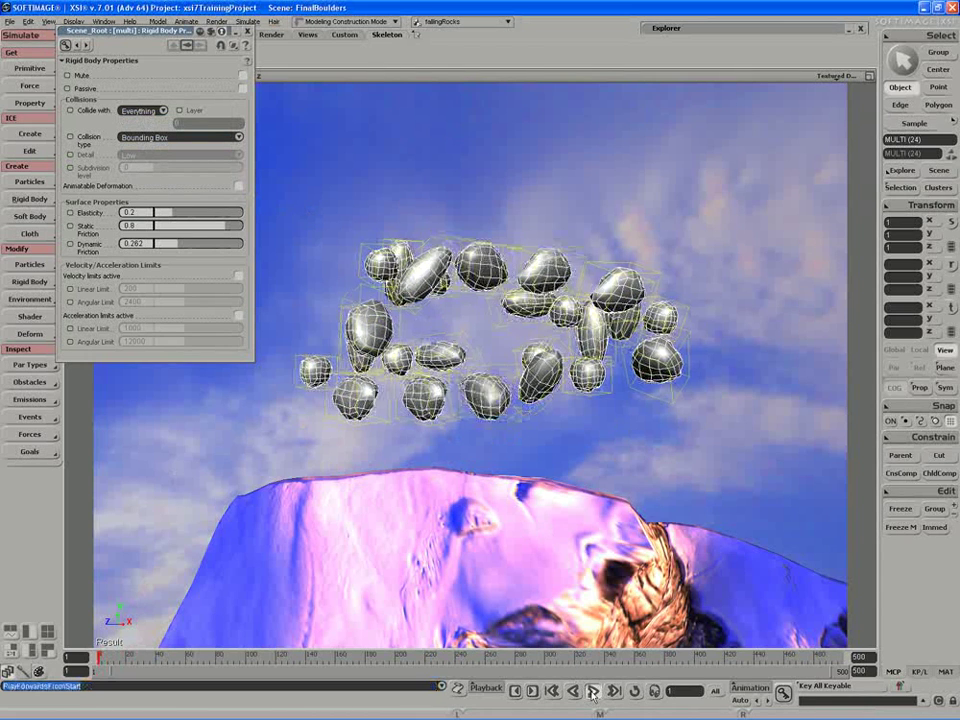
pyautogui.click(592, 691)
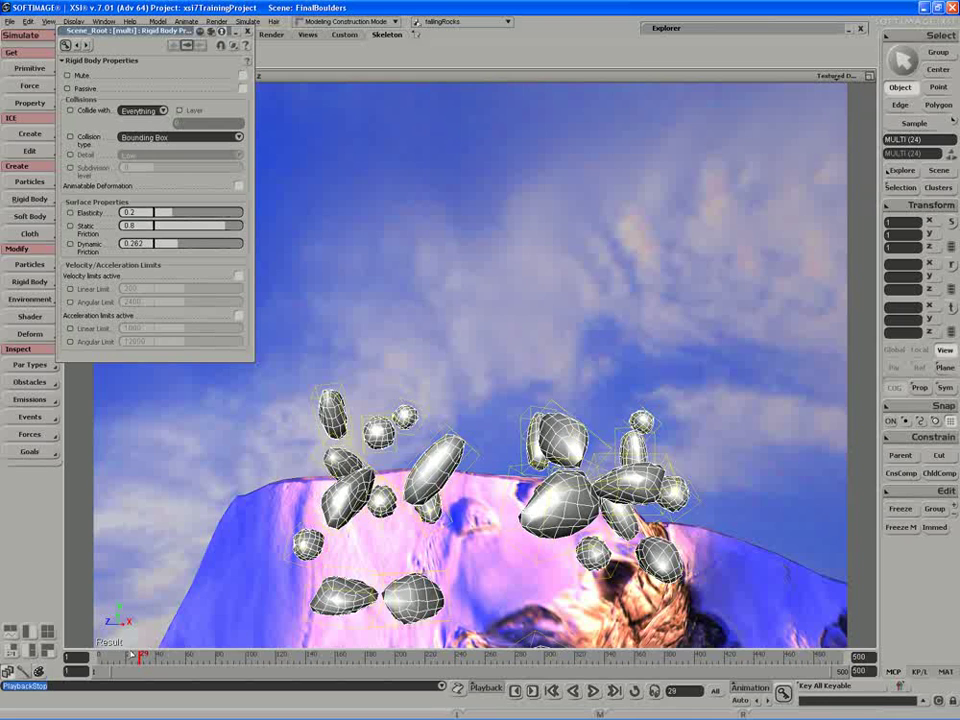
pyautogui.moveTo(116, 657); pyautogui.dragTo(98, 657)
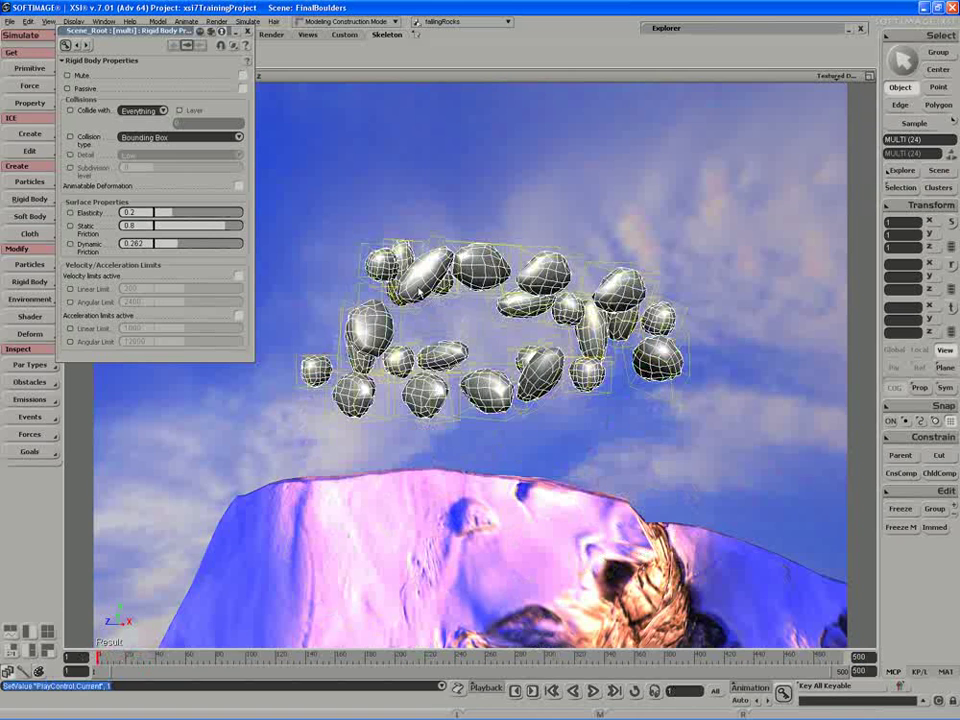
# - Set the boulders' collision type to Convex Hull and close the rigid body properties
pyautogui.click(150, 137)
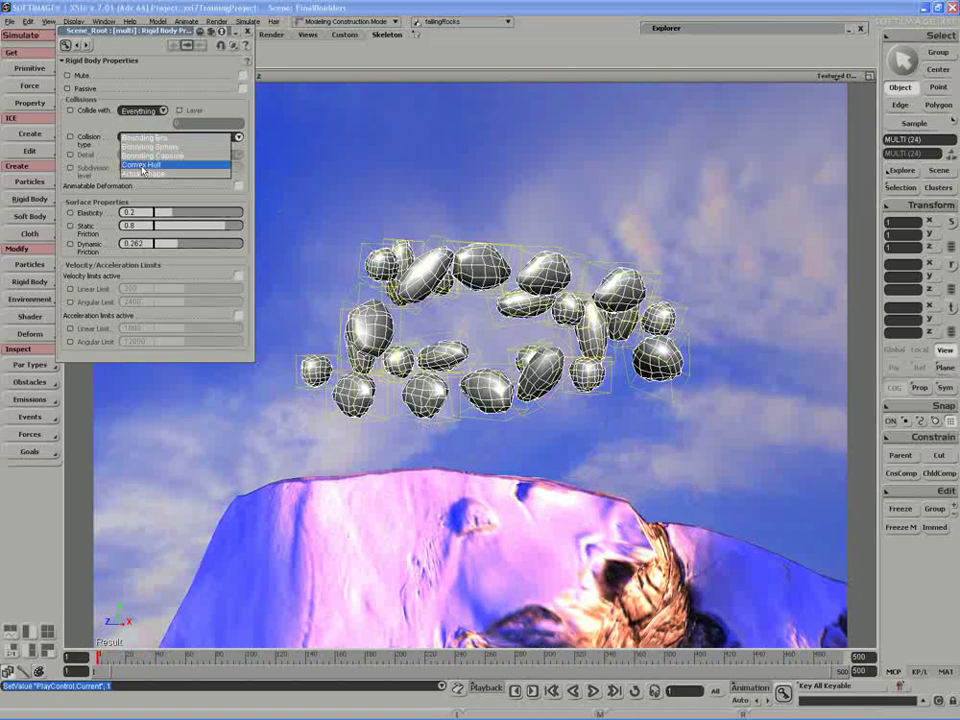
pyautogui.click(150, 161)
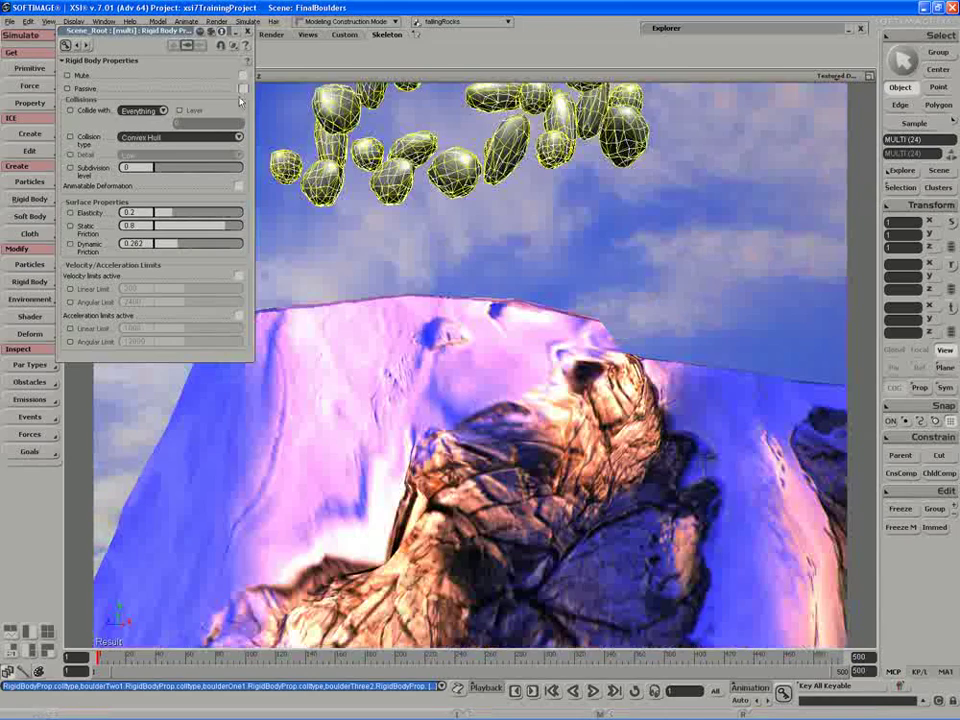
pyautogui.click(248, 32)
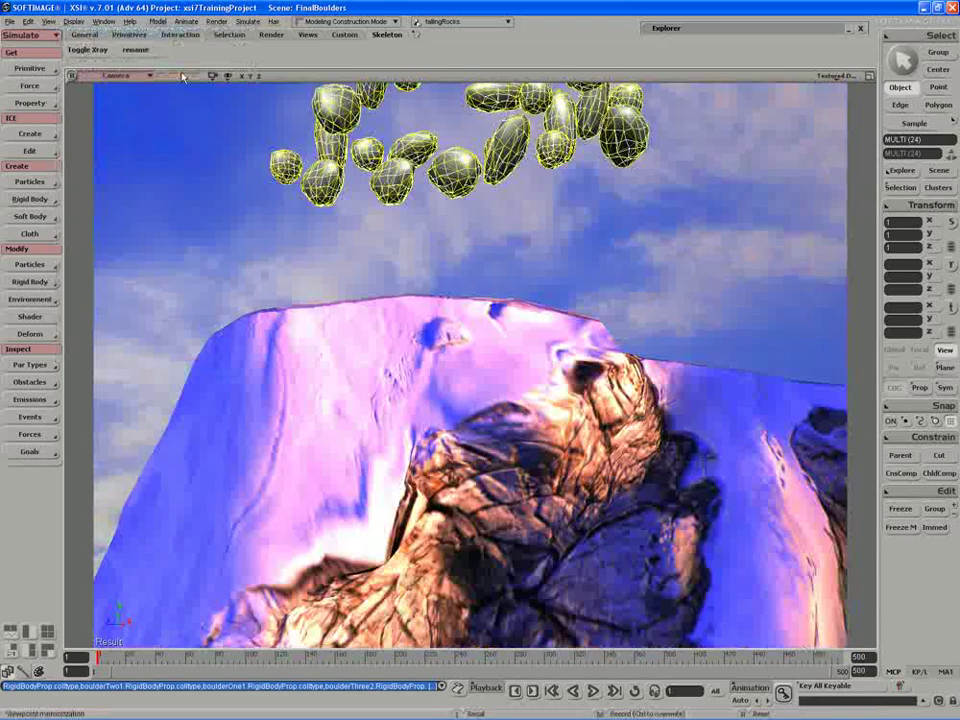
# - Recall the stored camera view of the mountain, play the convex-hull simulation down the slope, and return to frame 1
pyautogui.click(182, 77)
pyautogui.press('s')
pyautogui.moveTo(264, 242); pyautogui.dragTo(298, 283, button='right')
pyautogui.press('s')
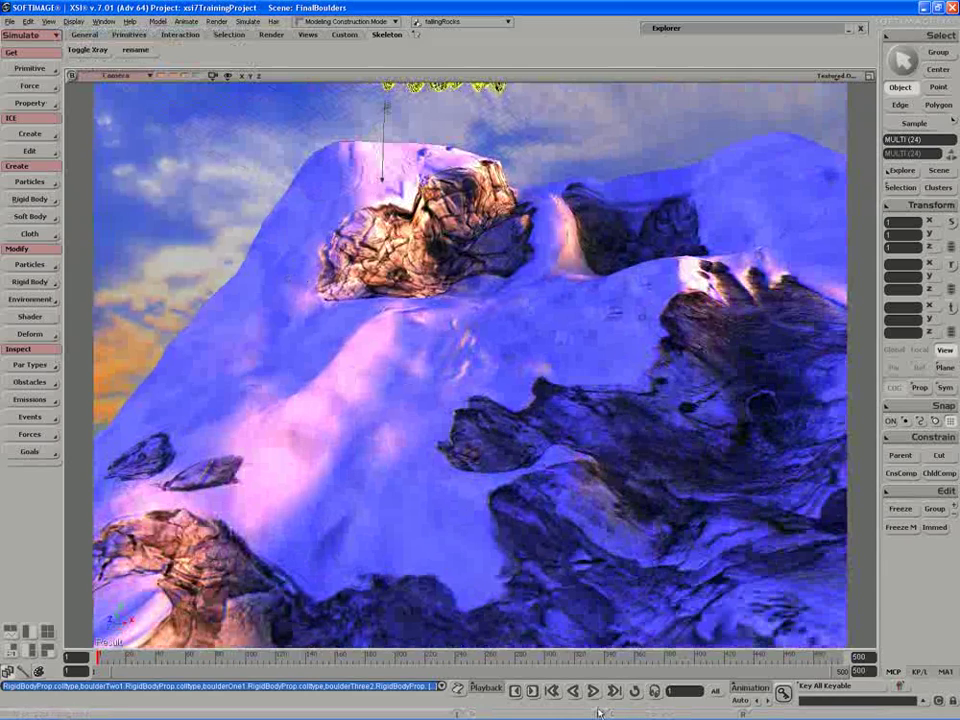
pyautogui.click(592, 691)
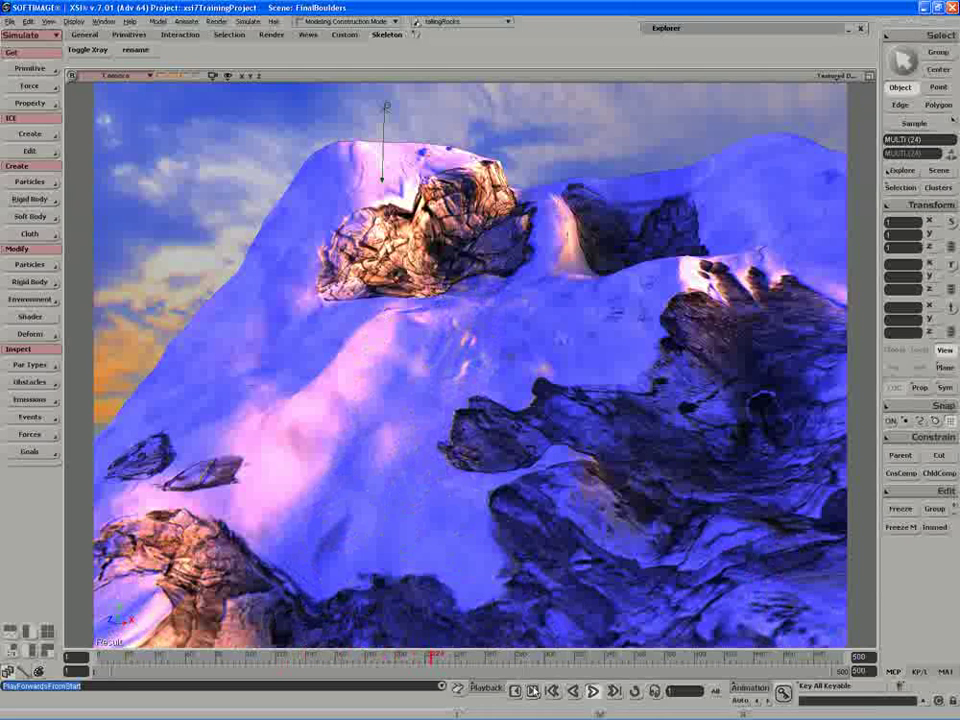
pyautogui.click(596, 697)
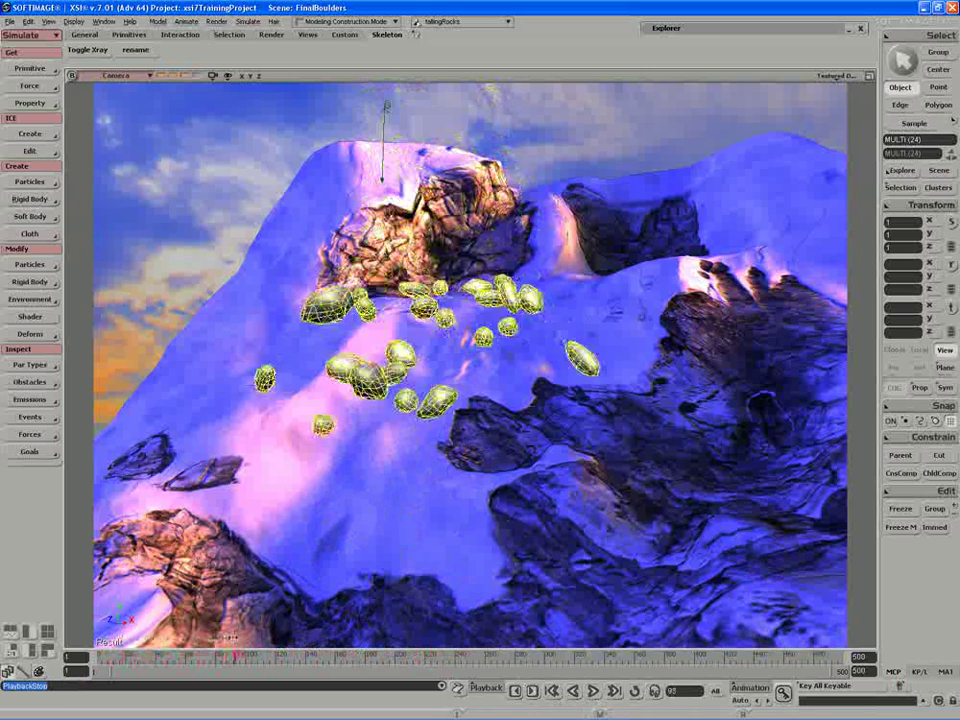
pyautogui.moveTo(245, 639); pyautogui.dragTo(96, 657)
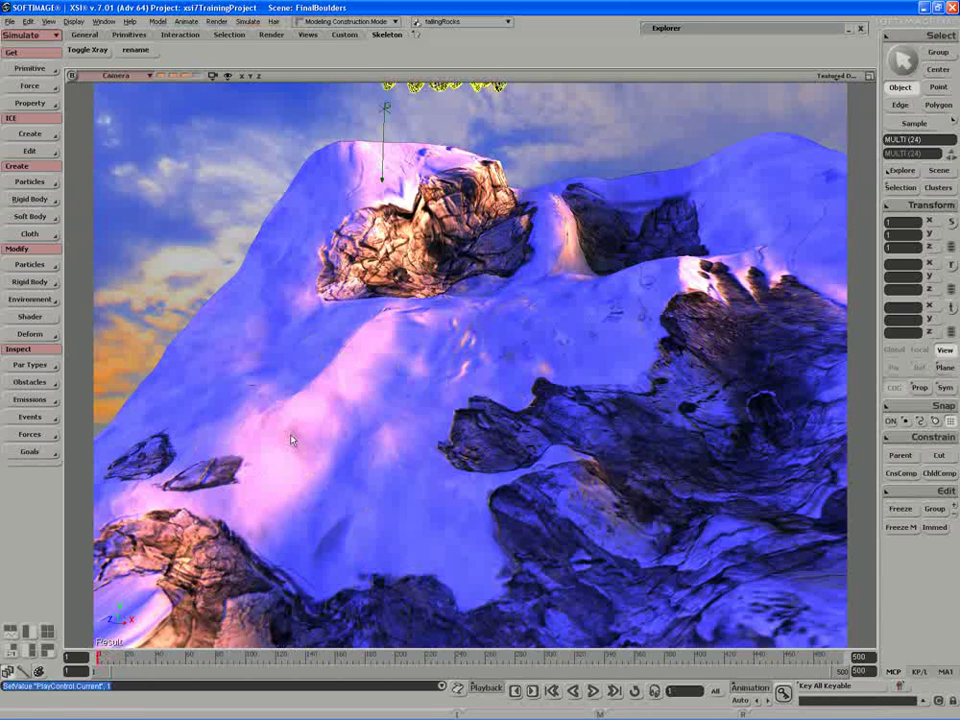
# - Duplicate the selected boulders and move the copies up about 41 units above the original group
pyautogui.press('s')
pyautogui.moveTo(321, 385); pyautogui.dragTo(321, 383, button='right')
pyautogui.moveTo(321, 383); pyautogui.dragTo(321, 425)
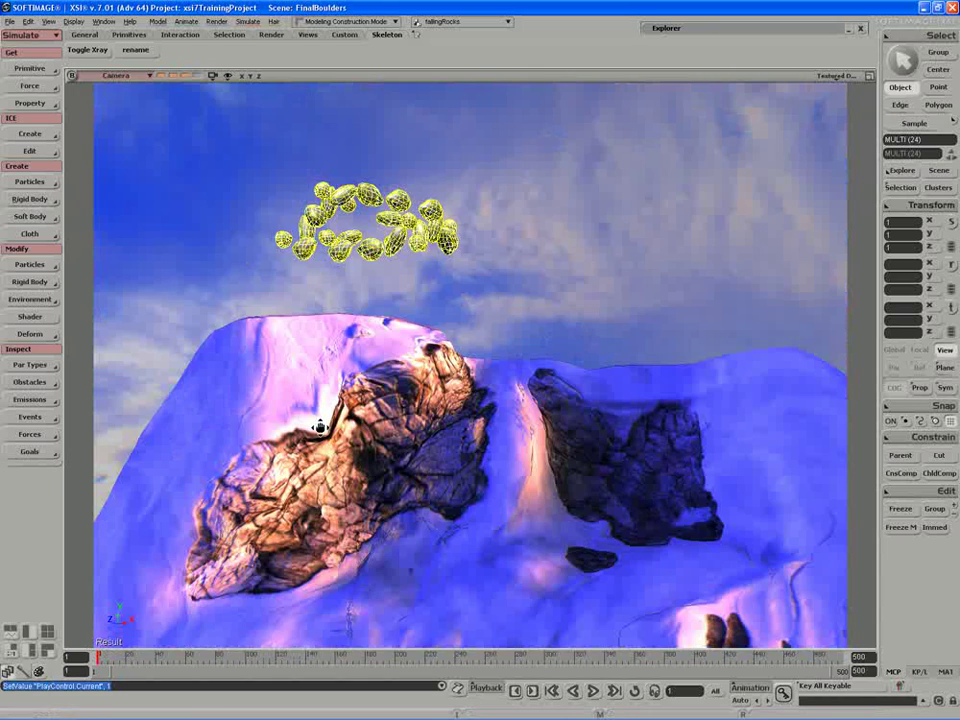
pyautogui.moveTo(321, 425); pyautogui.dragTo(276, 387, button='middle')
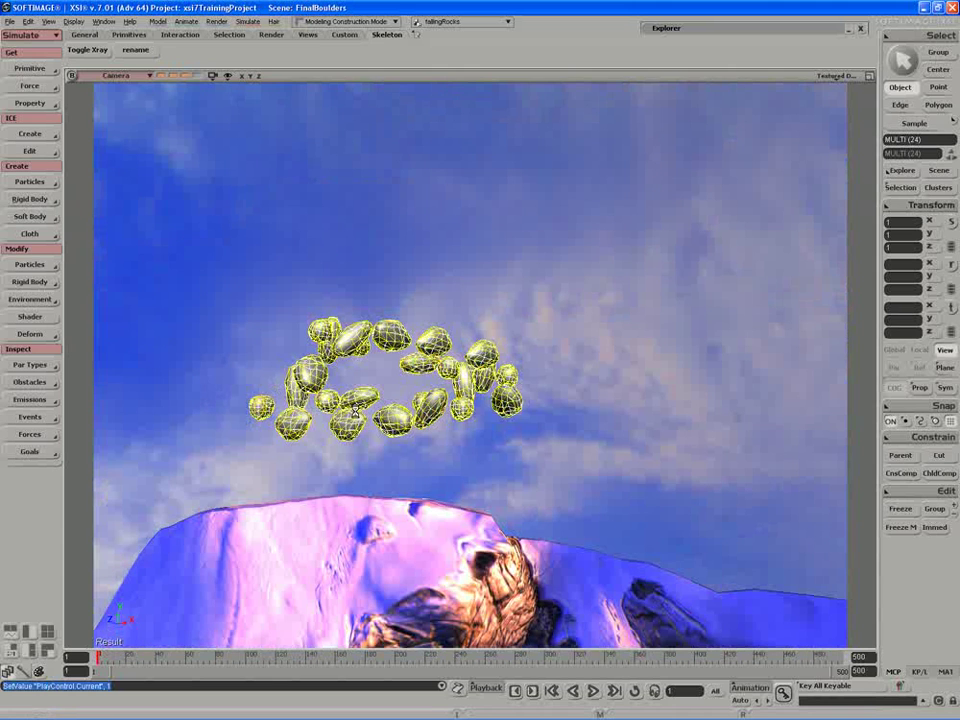
pyautogui.hotkey('ctrl', 'd')
pyautogui.moveTo(385, 404); pyautogui.dragTo(388, 290)
pyautogui.moveTo(411, 238); pyautogui.dragTo(411, 236)
# - Rotate the duplicated boulders nearly half a turn around global Z and about -93 degrees around global Y
pyautogui.press('s')
pyautogui.moveTo(411, 236); pyautogui.dragTo(433, 300, button='right')
pyautogui.press('c')
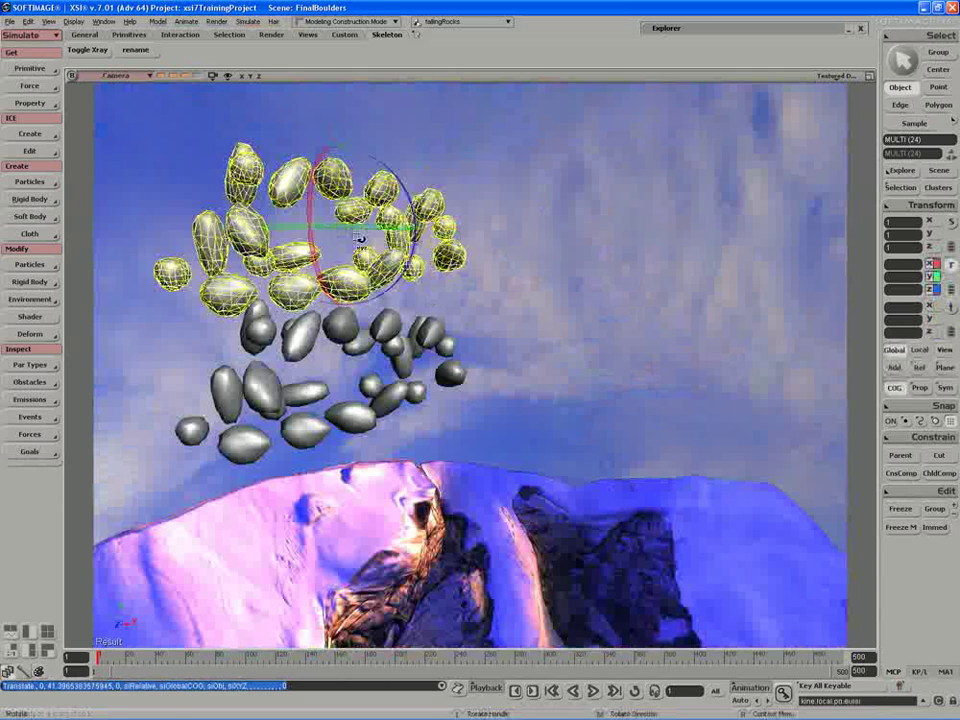
pyautogui.moveTo(404, 184); pyautogui.dragTo(343, 307)
pyautogui.press('s')
pyautogui.moveTo(343, 307); pyautogui.dragTo(541, 181, button='right')
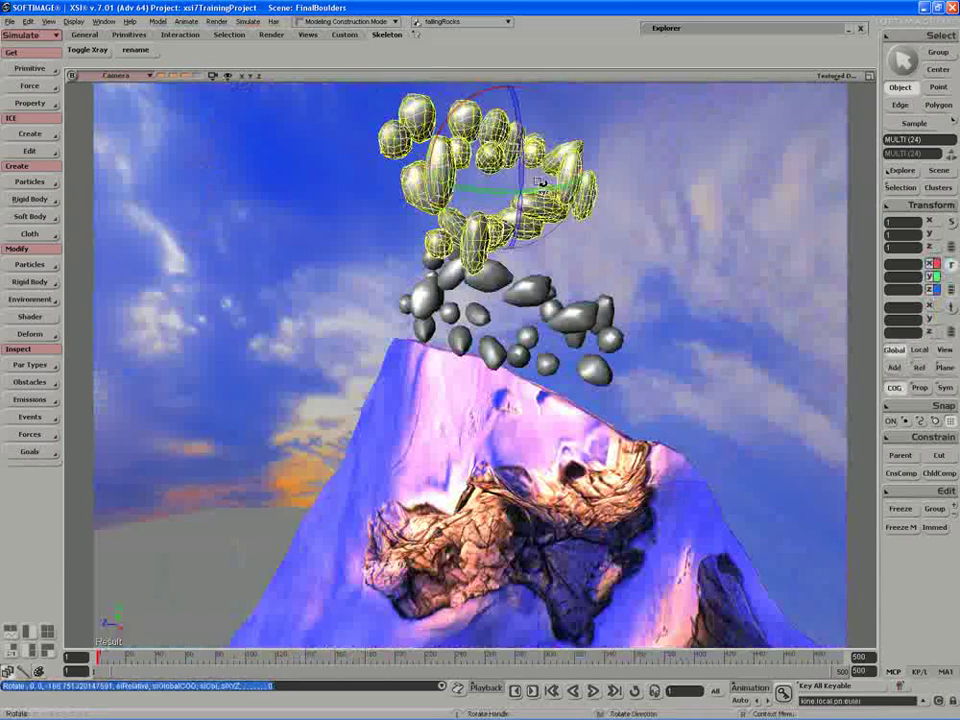
pyautogui.moveTo(541, 182); pyautogui.dragTo(445, 220)
# - Translate the duplicated boulders sideways so the copies line up above the original boulder group
pyautogui.moveTo(445, 220); pyautogui.dragTo(484, 230, button='right')
pyautogui.press('s')
pyautogui.press('v')
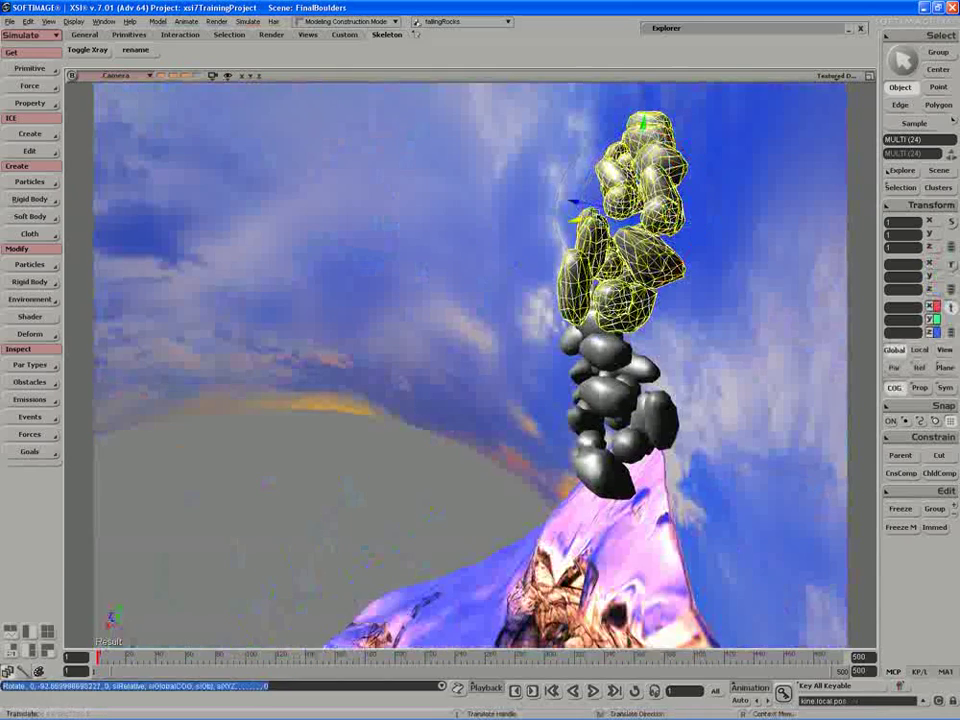
pyautogui.moveTo(636, 214); pyautogui.dragTo(618, 216)
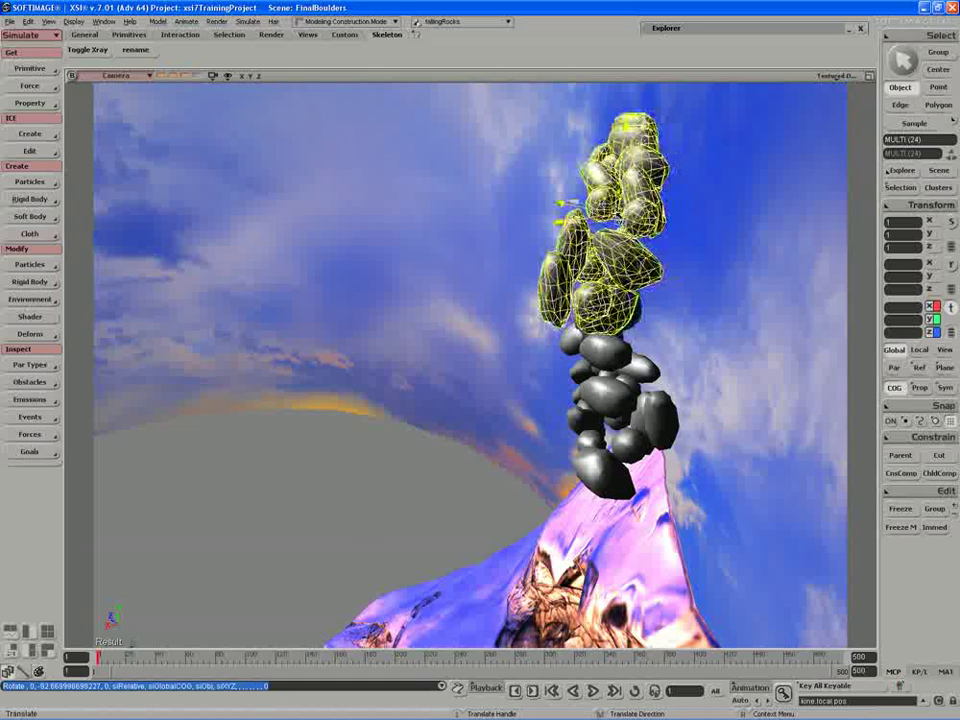
pyautogui.press('s')
pyautogui.moveTo(618, 216); pyautogui.dragTo(660, 216, button='right')
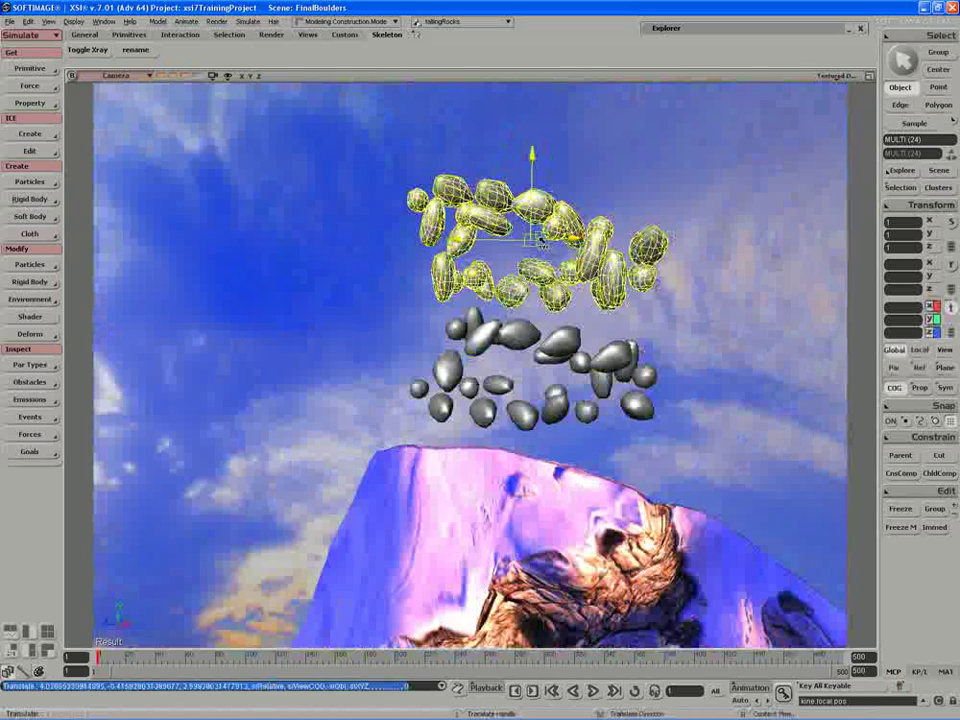
pyautogui.moveTo(542, 240); pyautogui.dragTo(551, 250)
# - Set the current placement of the duplicated boulders as their rigid body initial state
pyautogui.press('space')
pyautogui.press('s')
pyautogui.moveTo(459, 280); pyautogui.dragTo(494, 337, button='right')
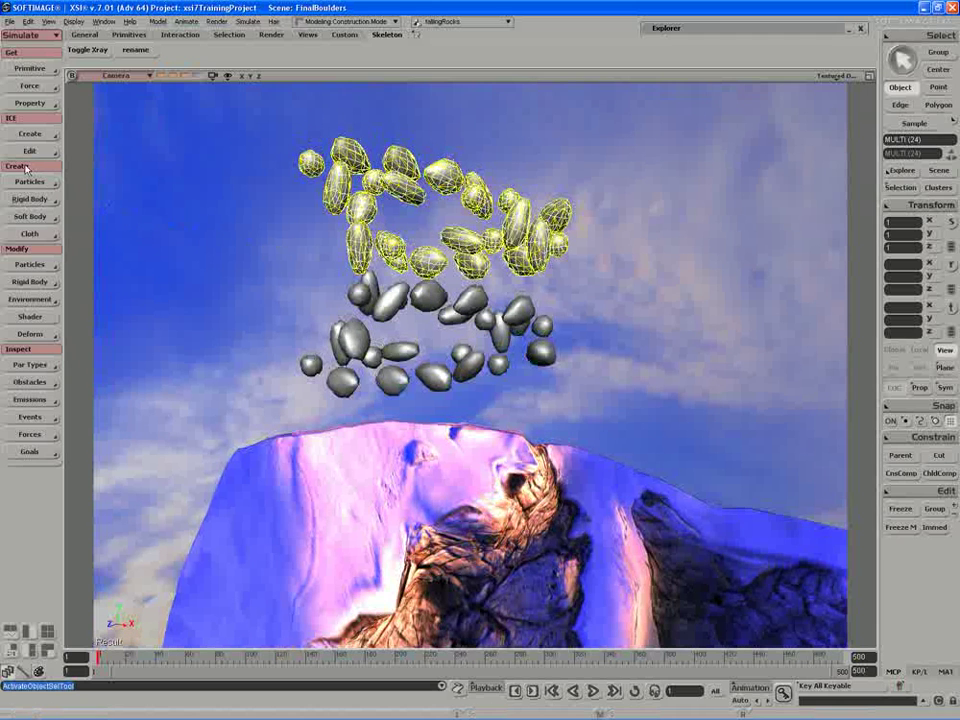
pyautogui.click(30, 282)
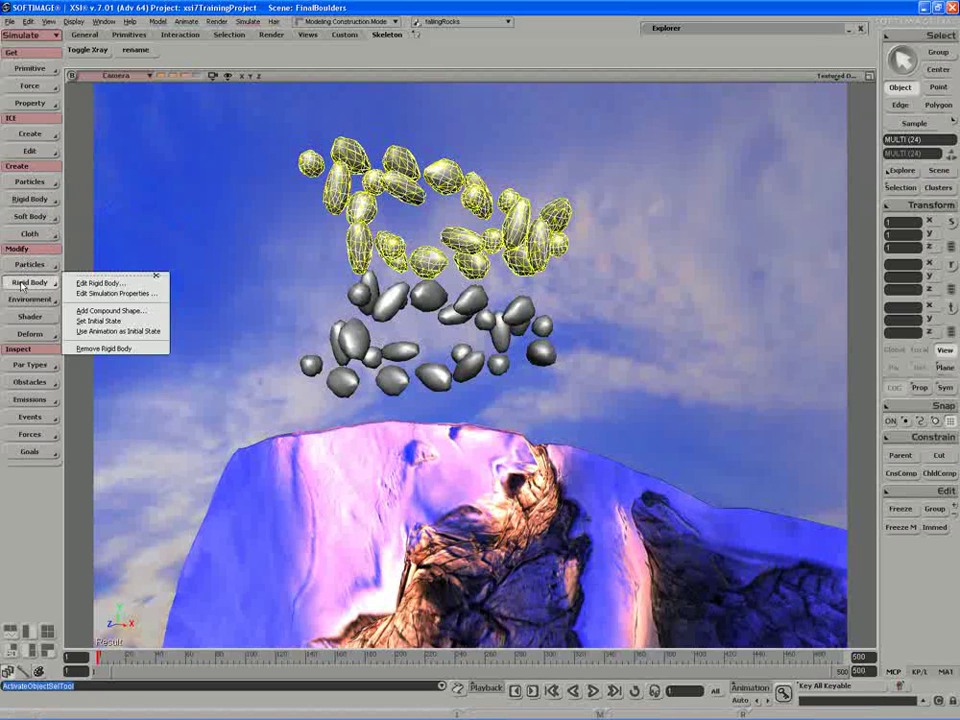
pyautogui.click(116, 322)
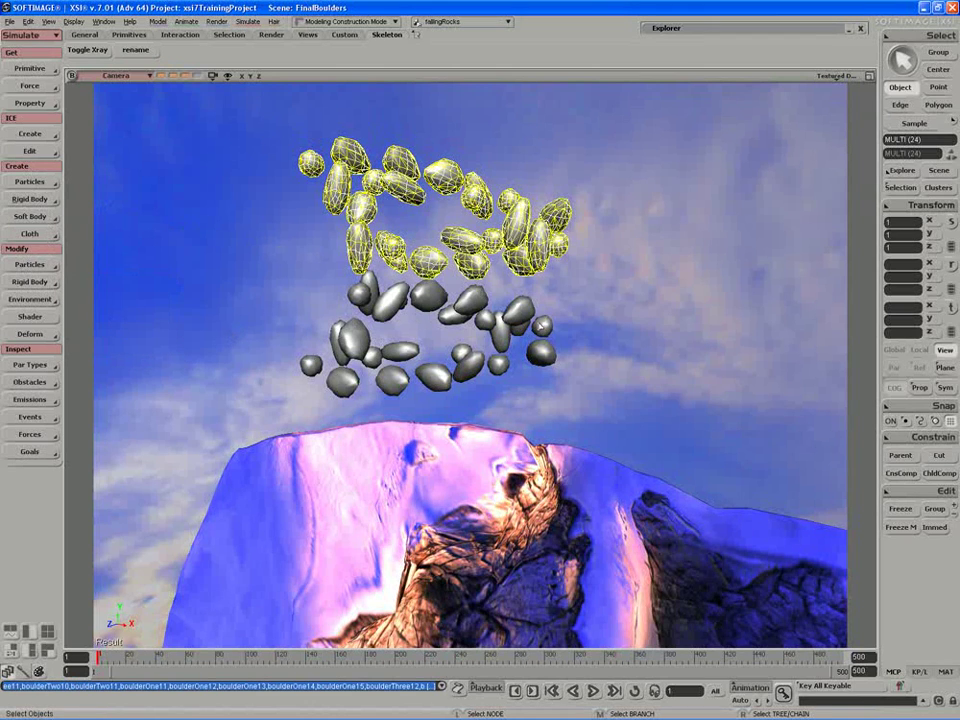
# - Play the rockfall simulation from the start and stop at frame 49 with the mountain's slope in view
pyautogui.click(592, 691)
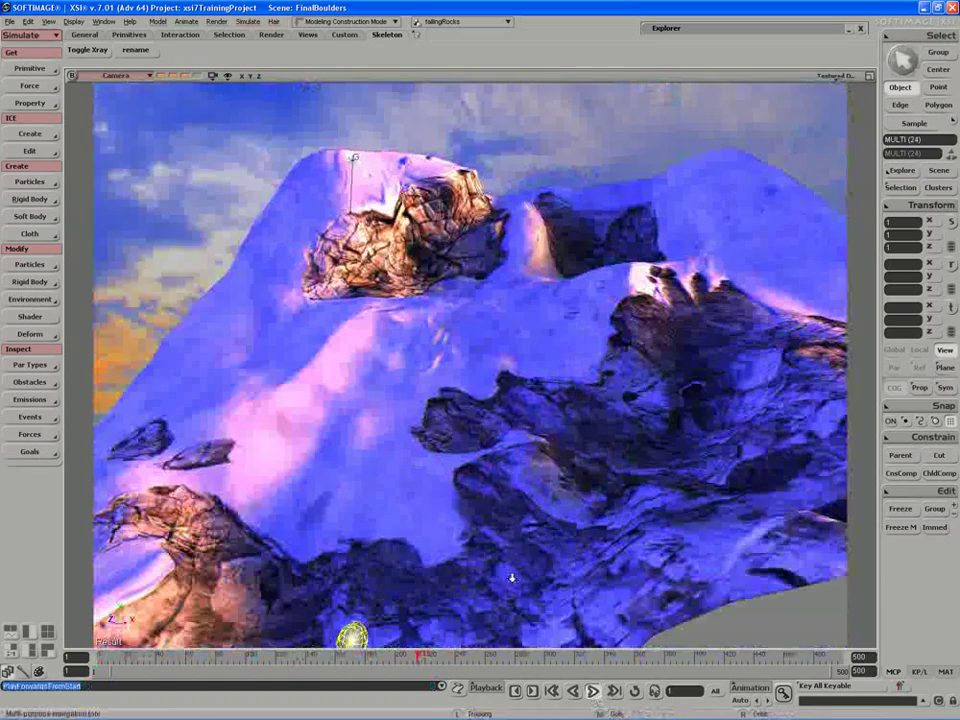
pyautogui.press('z')
pyautogui.press('s')
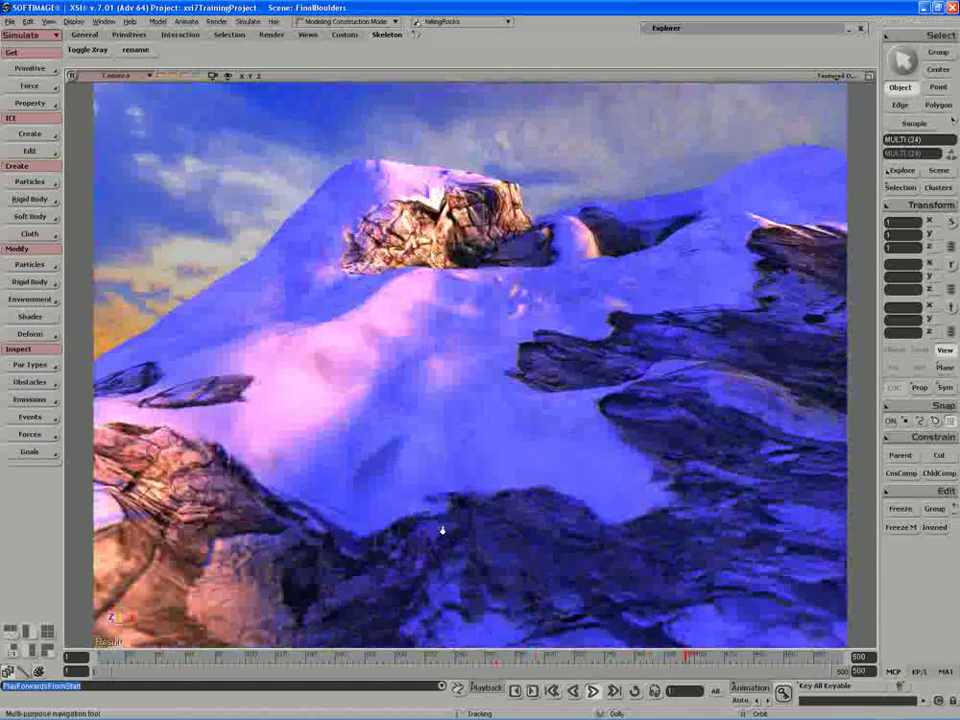
pyautogui.click(592, 691)
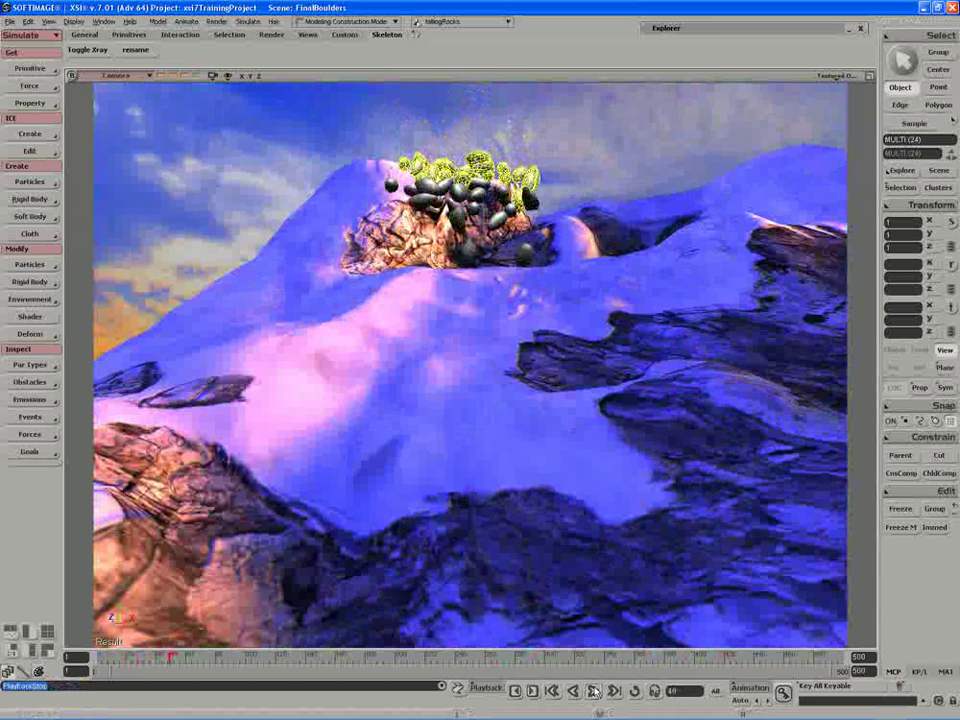
# - Deselect all boulders, play the simulation on down the slope, stop it, and return to frame 1
pyautogui.hotkey('ctrl', 'shift', 'a')
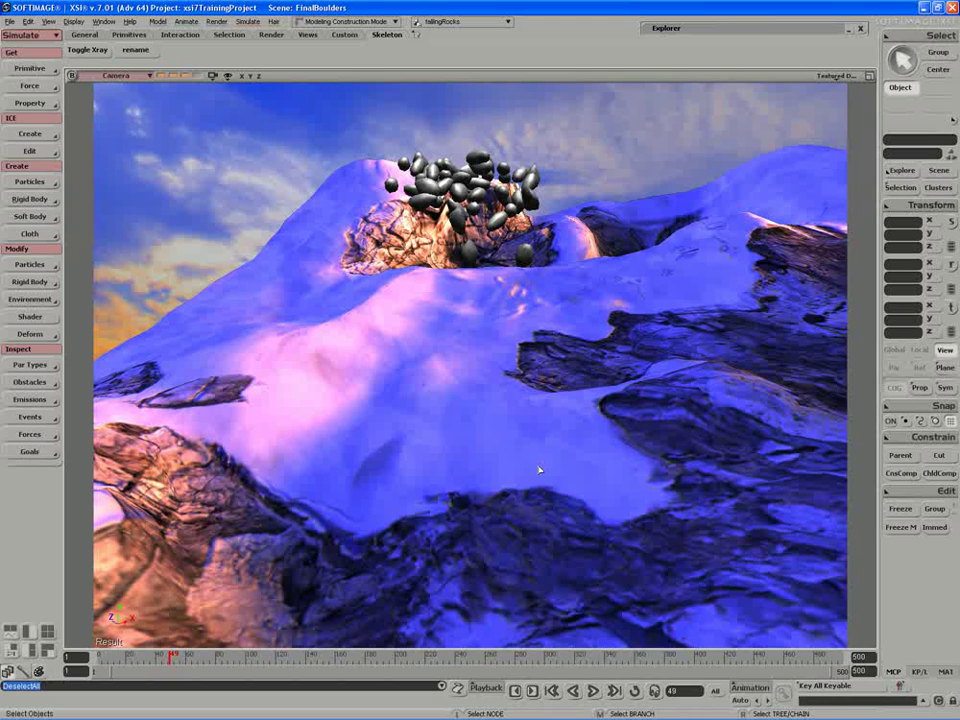
pyautogui.hotkey('alt', '.')
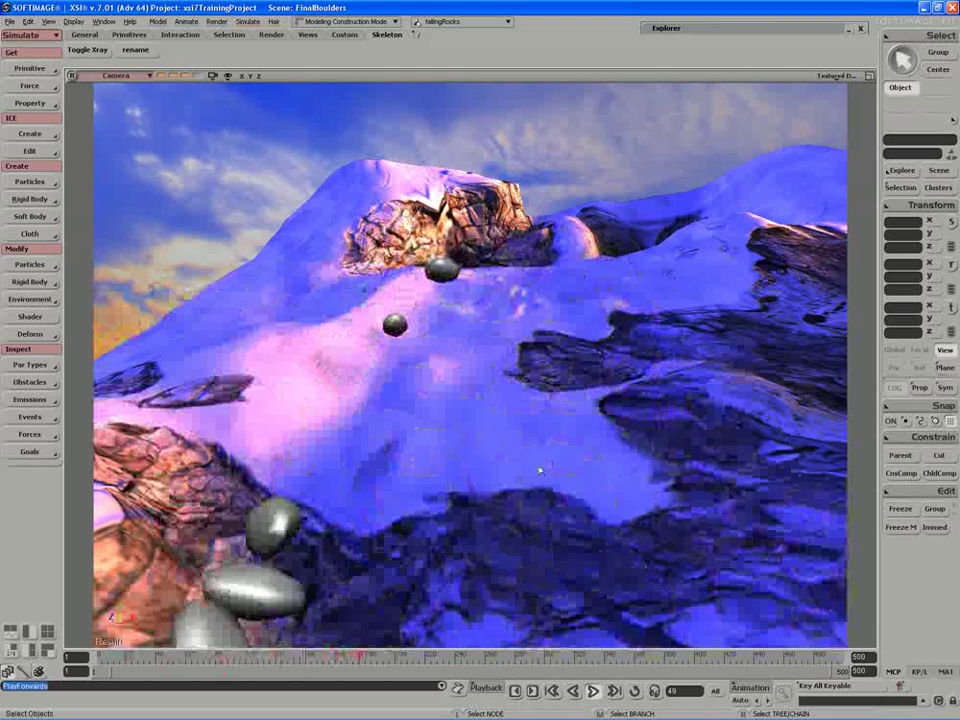
pyautogui.press('Escape')
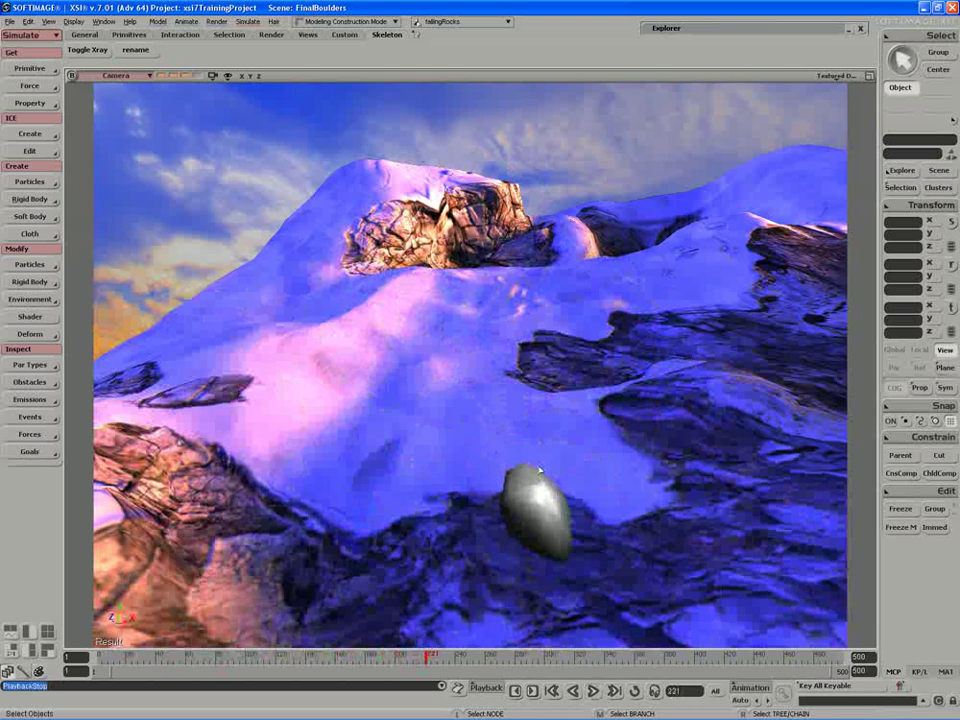
pyautogui.moveTo(380, 655); pyautogui.dragTo(93, 641)
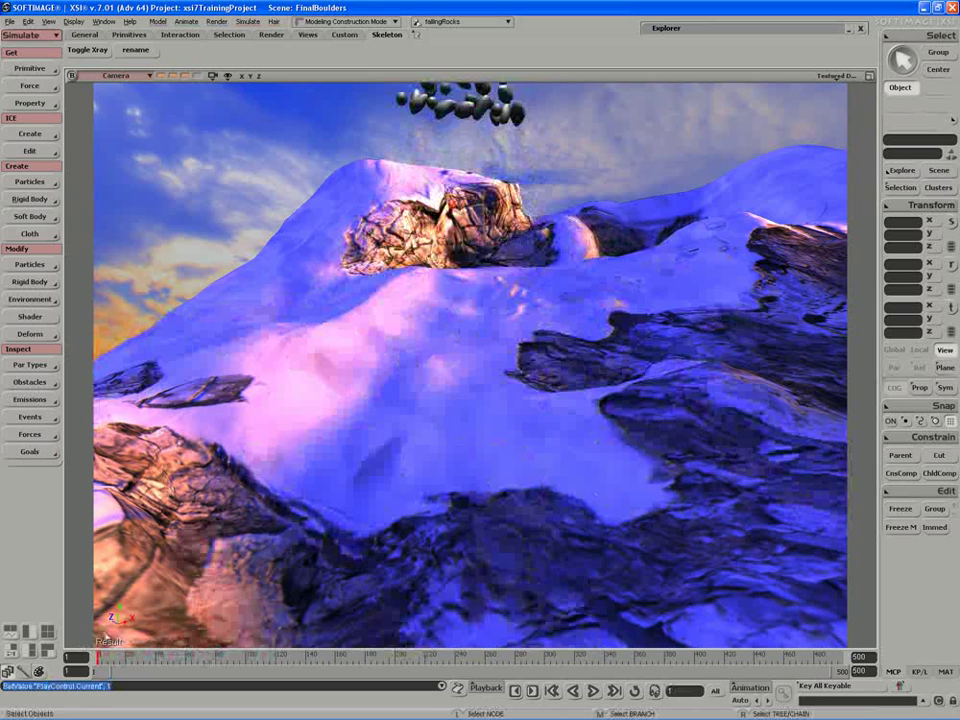
# - Select both boulder groups above the peak and set their rigid body elasticity to 0.25
pyautogui.press('s')
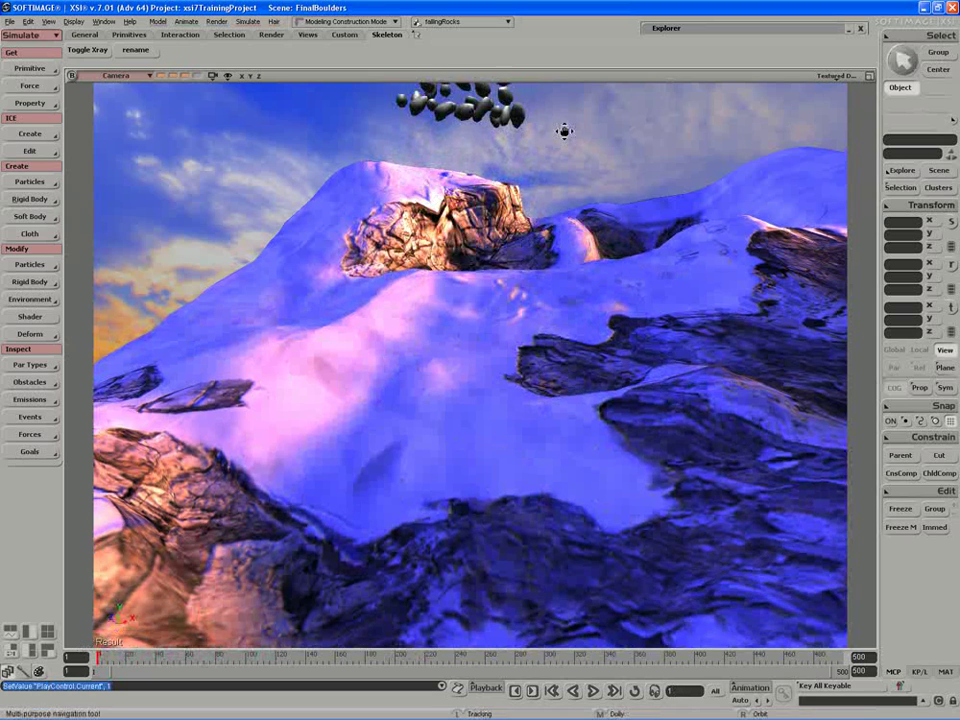
pyautogui.moveTo(564, 131); pyautogui.dragTo(569, 245)
pyautogui.press('space')
pyautogui.moveTo(550, 136); pyautogui.dragTo(416, 204)
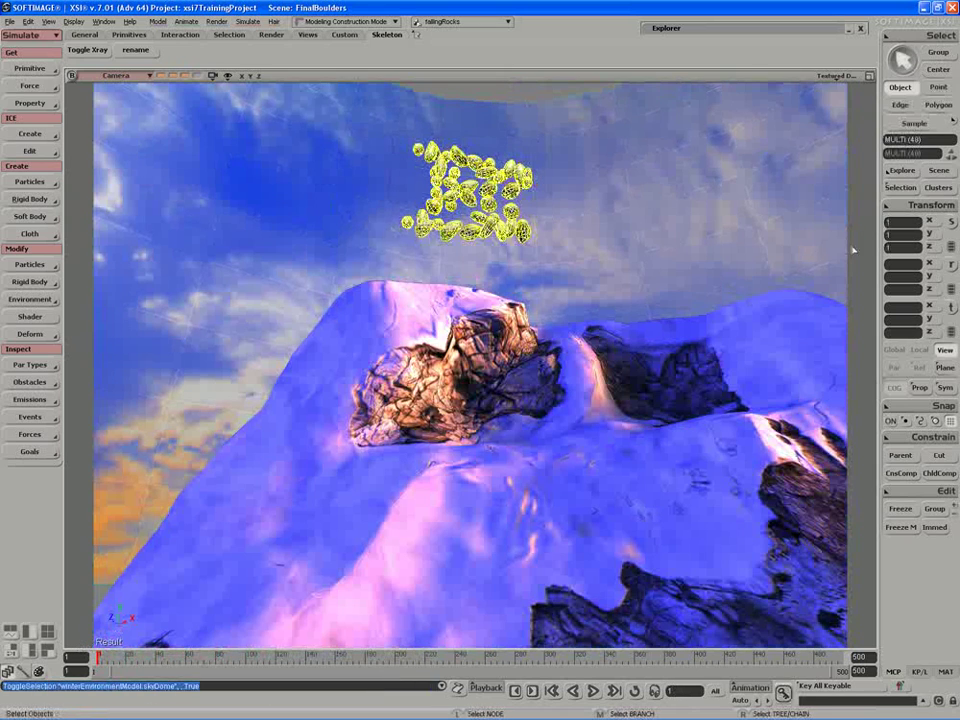
pyautogui.click(902, 188)
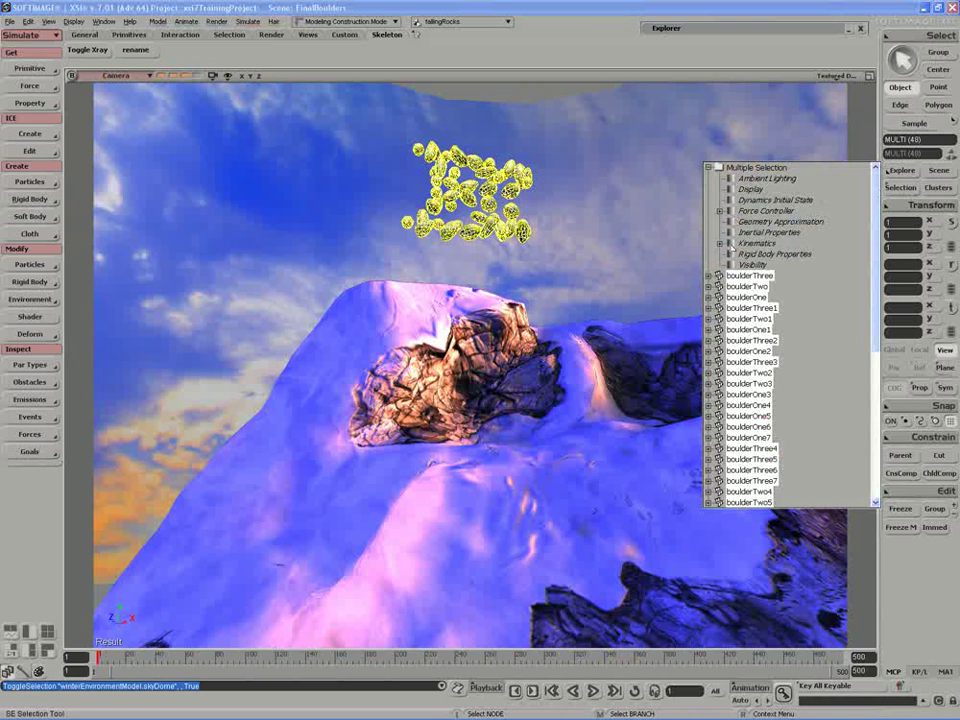
pyautogui.click(733, 254)
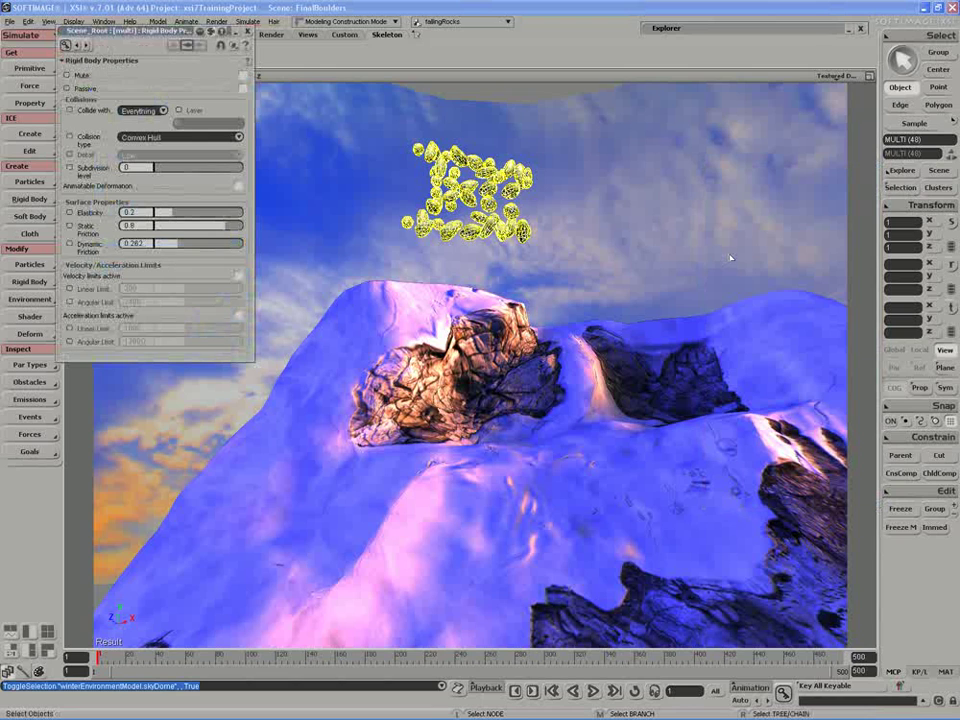
pyautogui.click(135, 212)
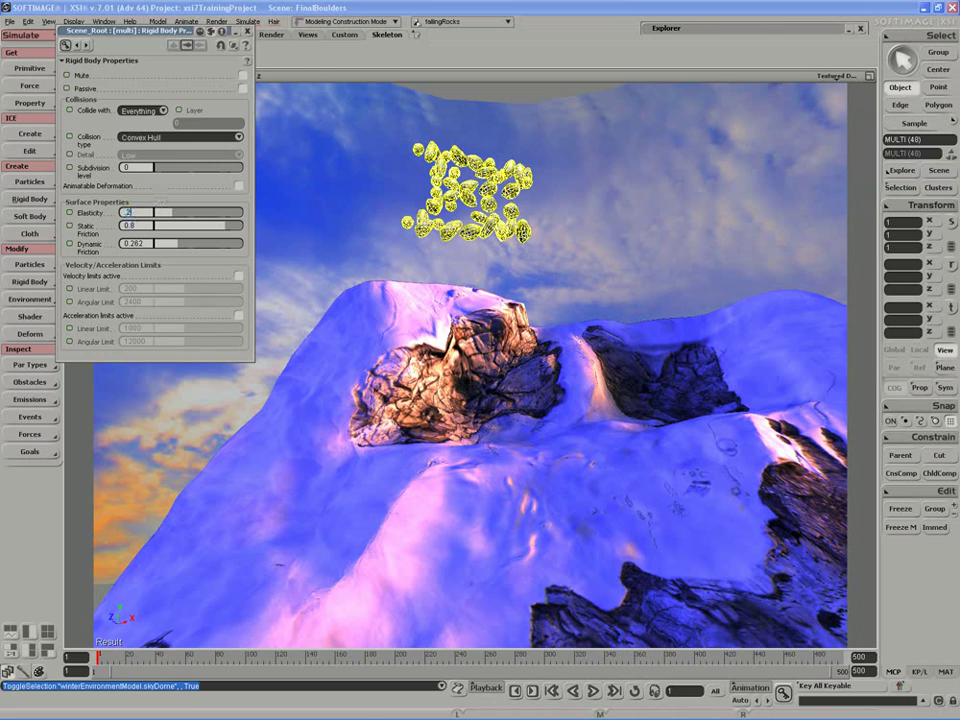
pyautogui.write('0.25')
pyautogui.press('Return')
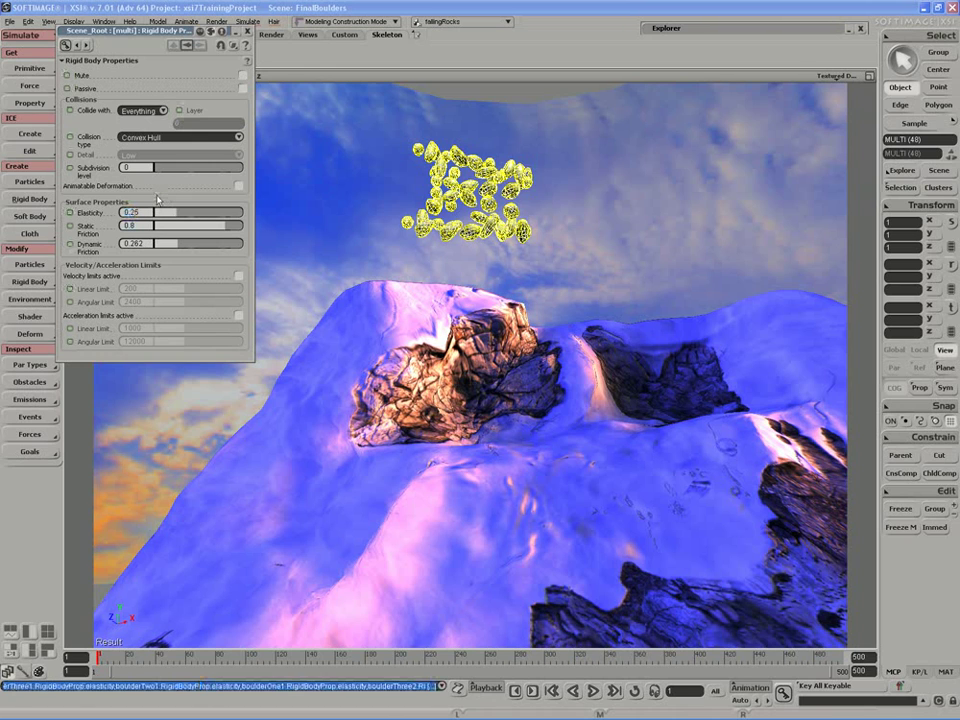
# - Set the selected boulders' dynamic friction to 0.3 and close the rigid body properties
pyautogui.click(134, 244)
pyautogui.write('0.3')
pyautogui.press('Return')
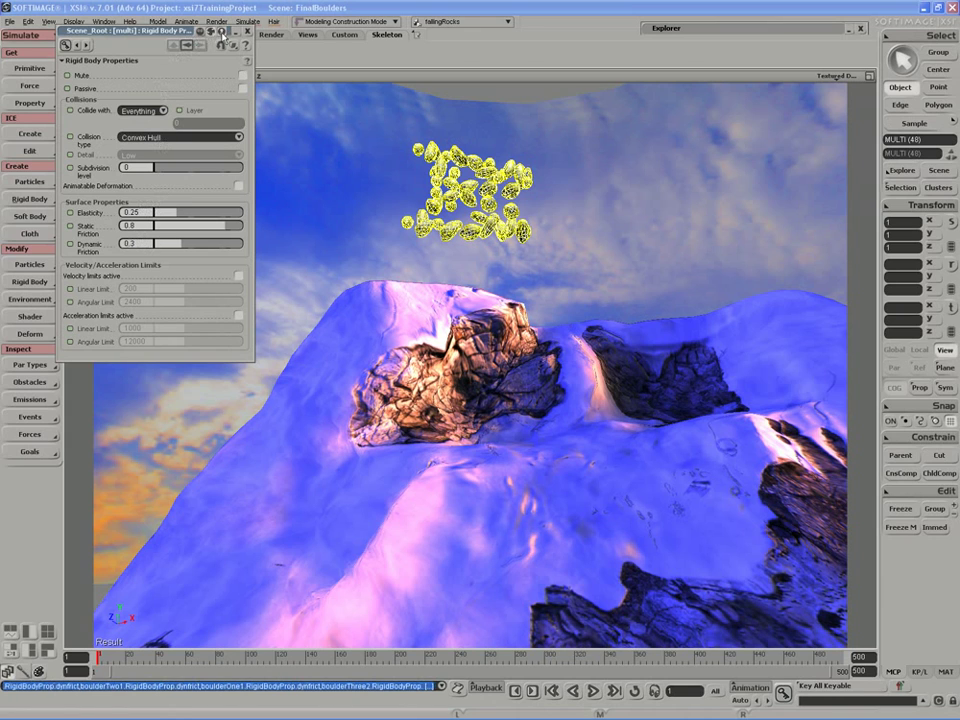
pyautogui.click(248, 31)
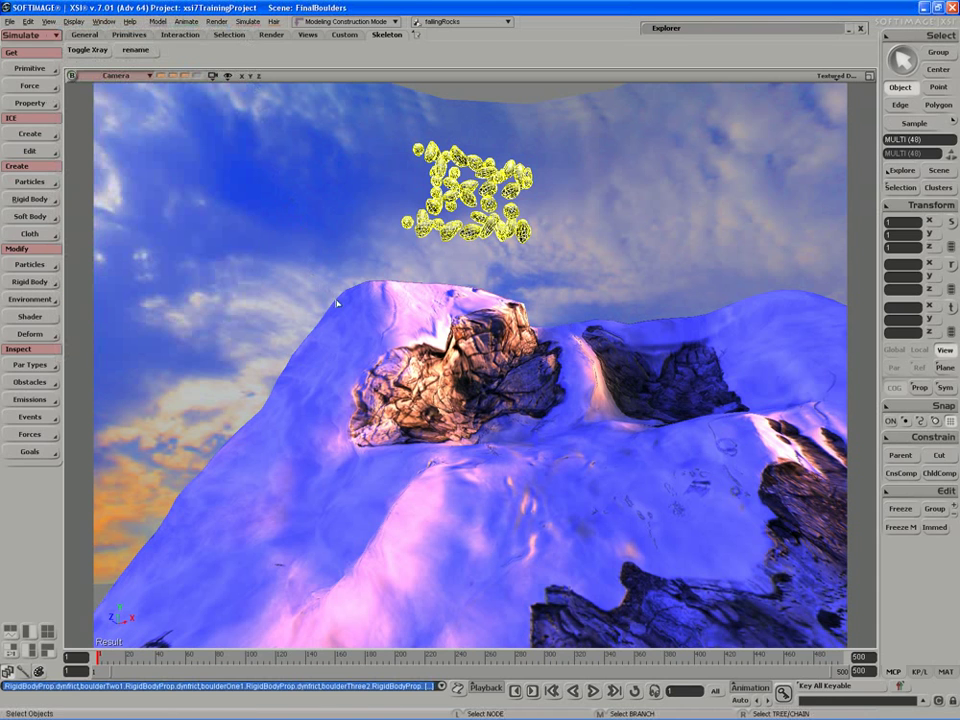
# - Play the simulation from the start with the new surface properties, and return to frame 1
pyautogui.press('s')
pyautogui.moveTo(351, 320); pyautogui.dragTo(338, 269, button='right')
pyautogui.click(593, 696)
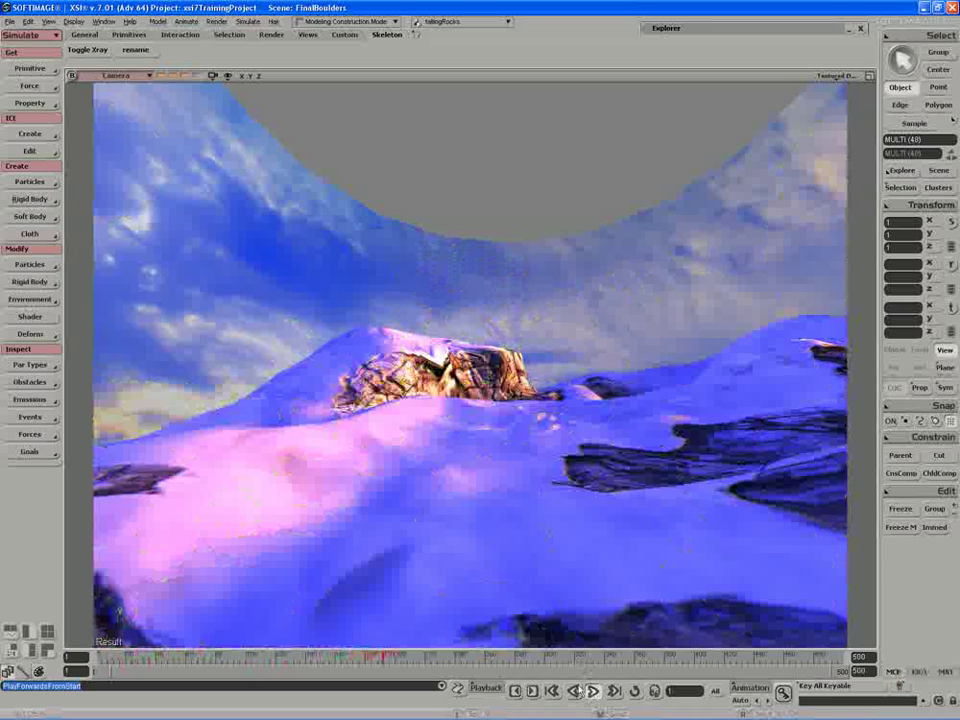
pyautogui.click(578, 690)
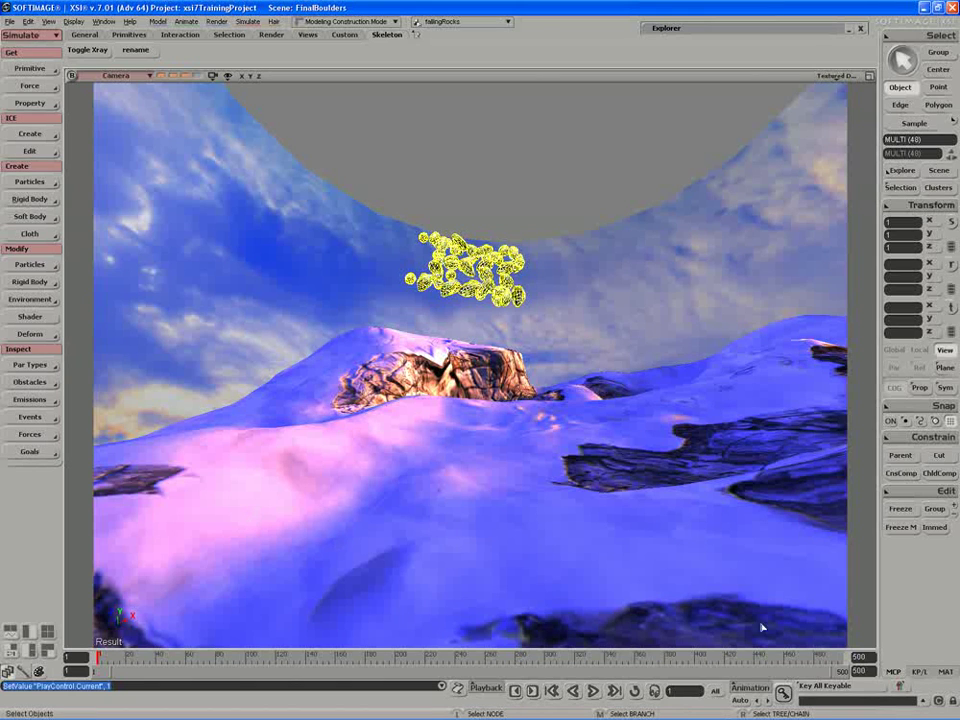
pyautogui.press('s')
pyautogui.moveTo(543, 346); pyautogui.dragTo(545, 349, button='right')
pyautogui.scroll(1, 546, 351)
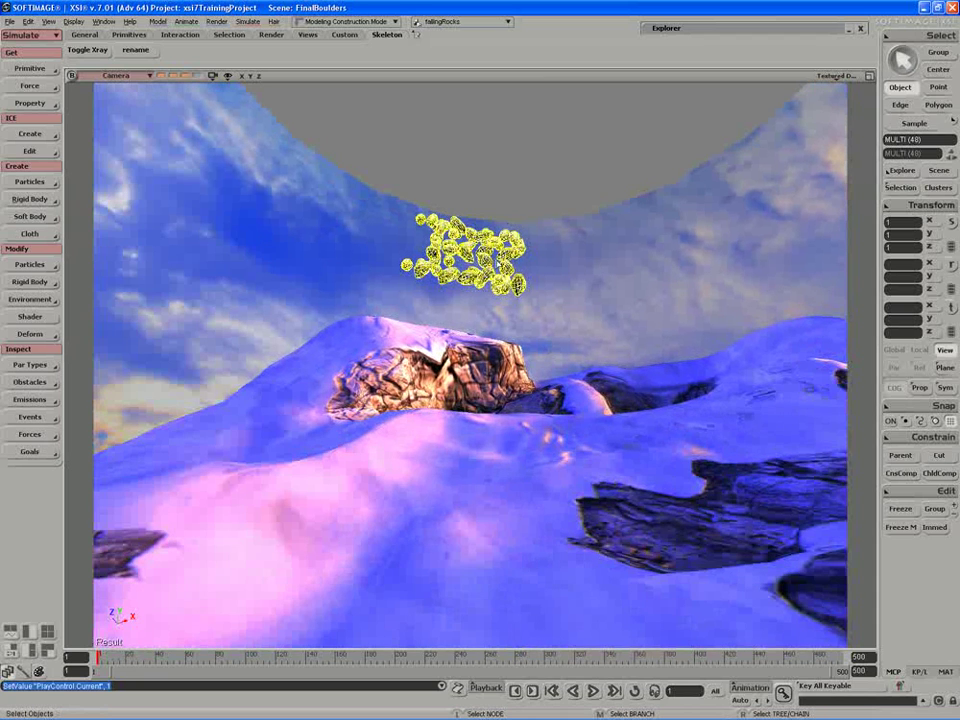
pyautogui.moveTo(543, 350); pyautogui.dragTo(549, 351)
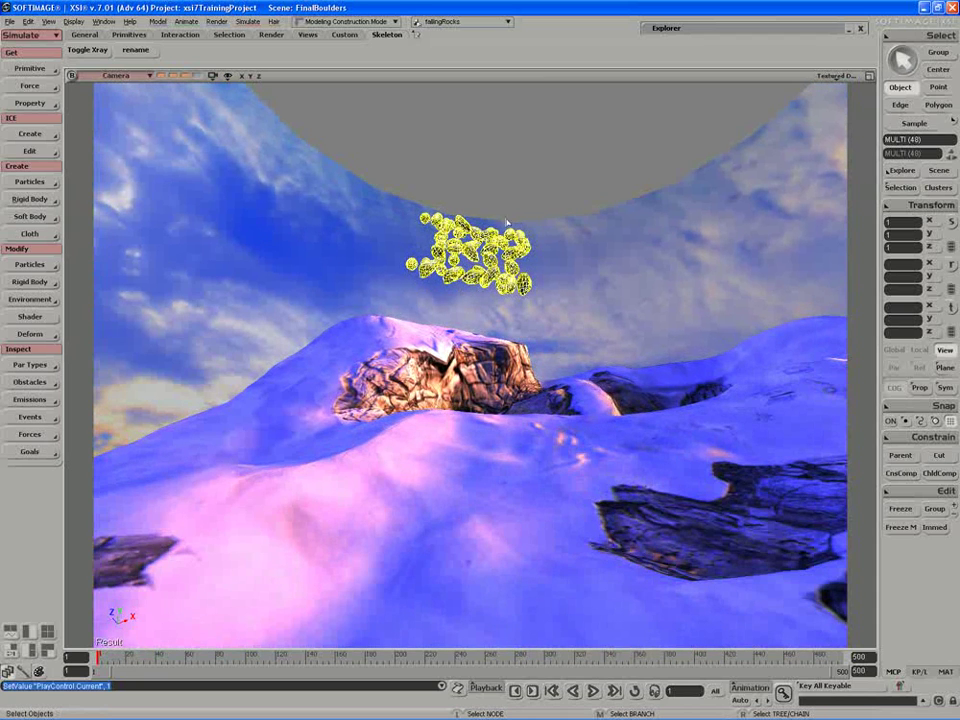